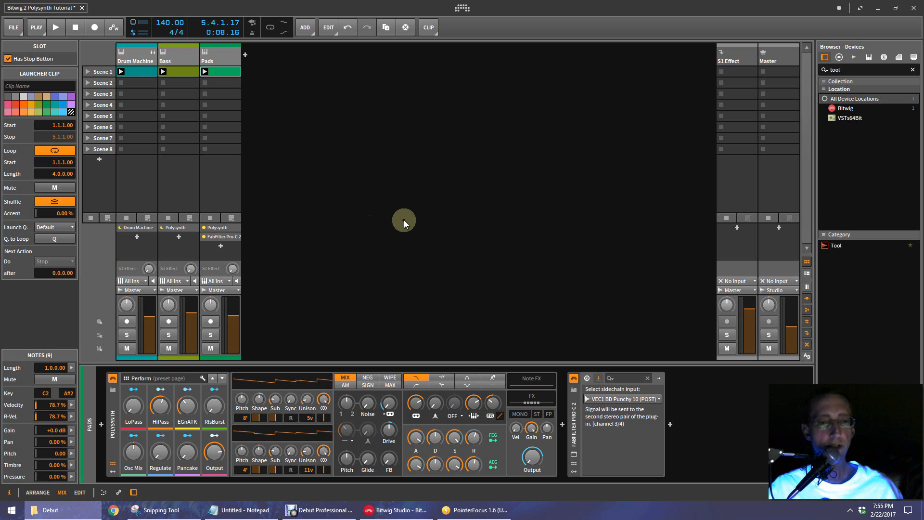
{"action": "left_click", "coordinate": [403, 220]}
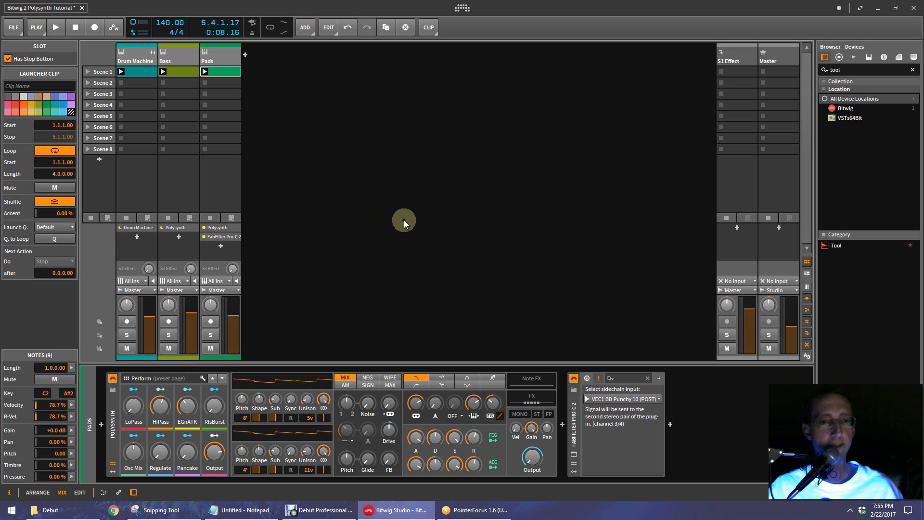
{"action": "left_click", "coordinate": [255, 515]}
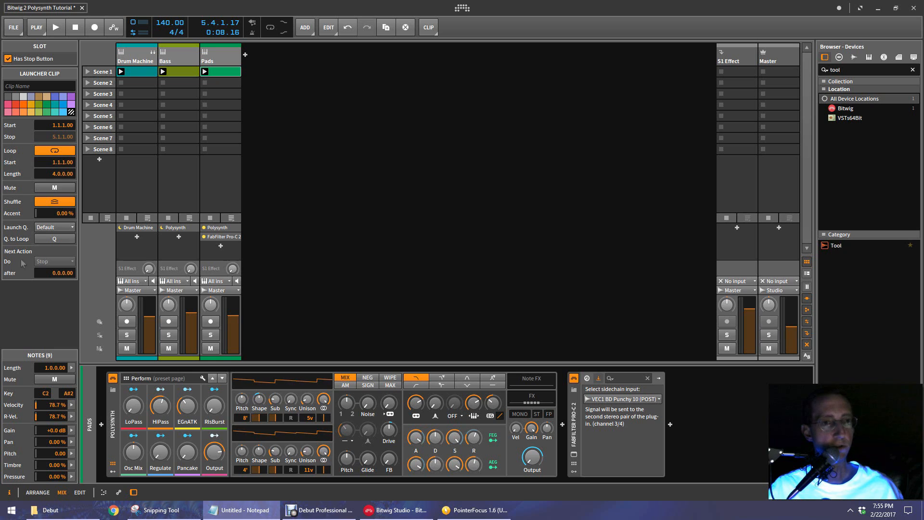
{"action": "left_click", "coordinate": [439, 226]}
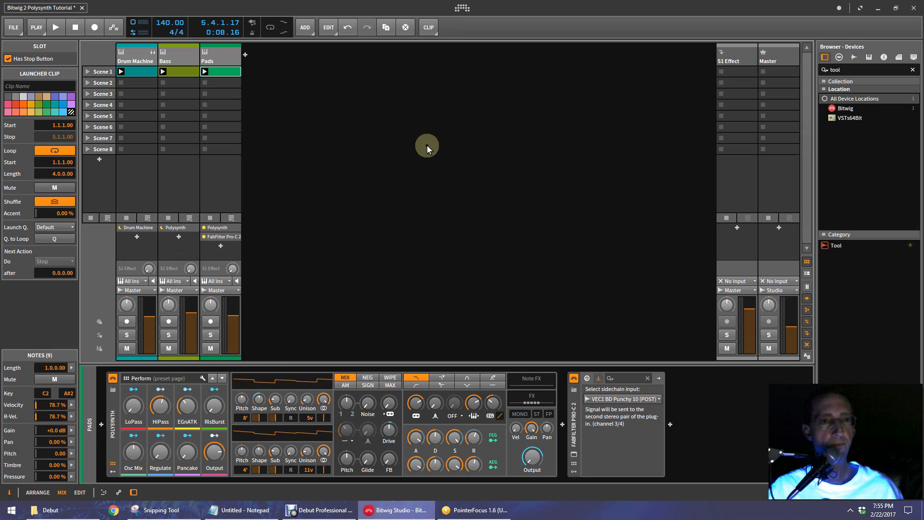
Play the project and view the devices on the Bass and Pads tracks.
{"action": "key", "text": "space"}
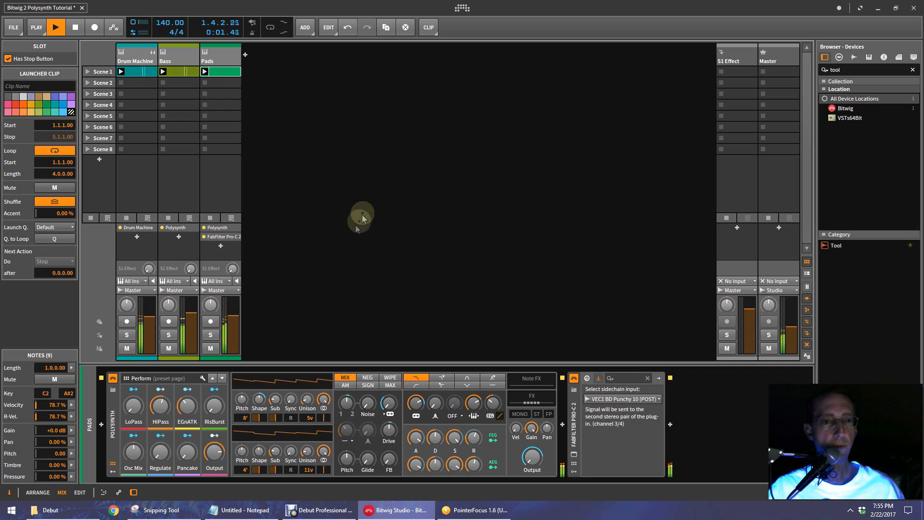
{"action": "left_click", "coordinate": [175, 53]}
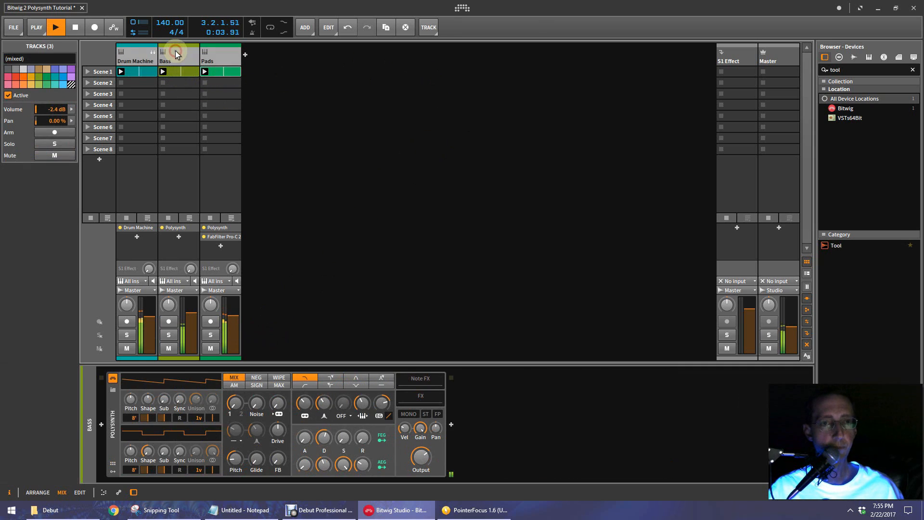
{"action": "left_click", "coordinate": [218, 57]}
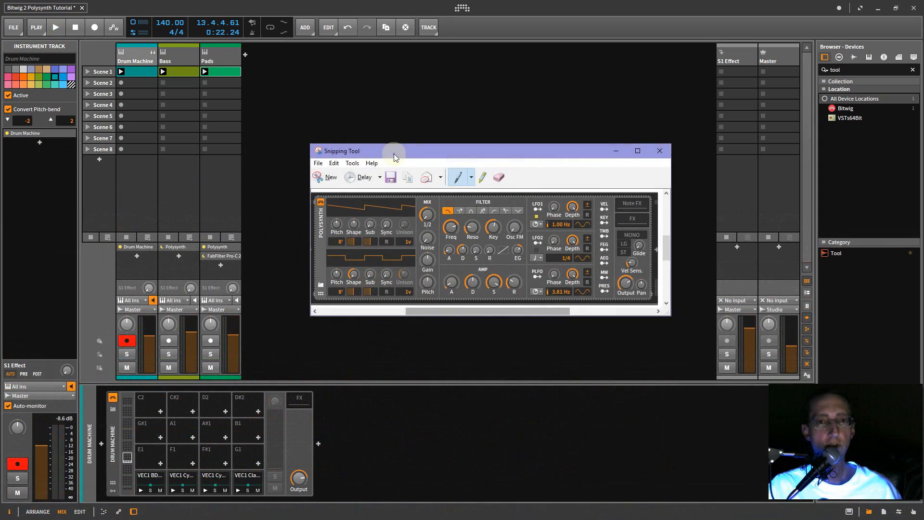
Select the Bass track and place the Snipping Tool image of the old Polysynth directly above the current device for comparison.
{"action": "left_click_drag", "start_coordinate": [394, 154], "coordinate": [353, 221]}
{"action": "left_click", "coordinate": [179, 57]}
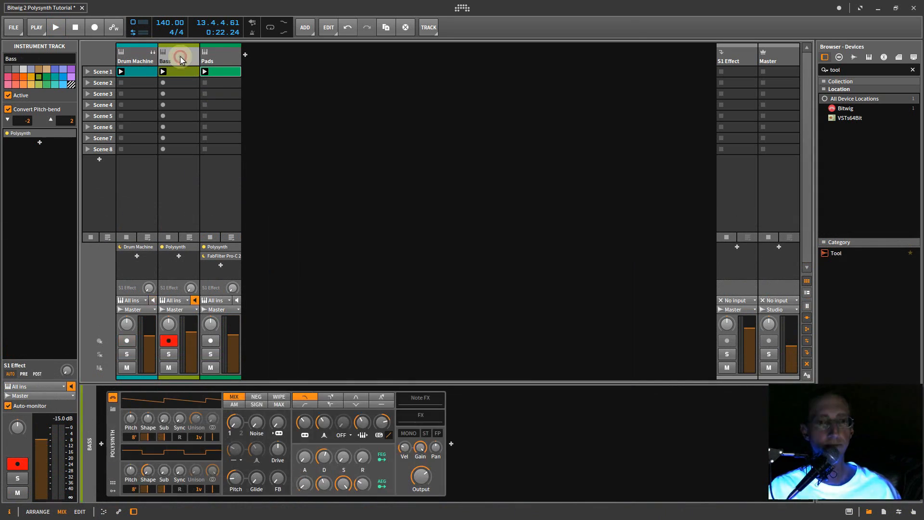
{"action": "key", "text": "alt+Tab"}
{"action": "left_click_drag", "start_coordinate": [481, 216], "coordinate": [317, 223]}
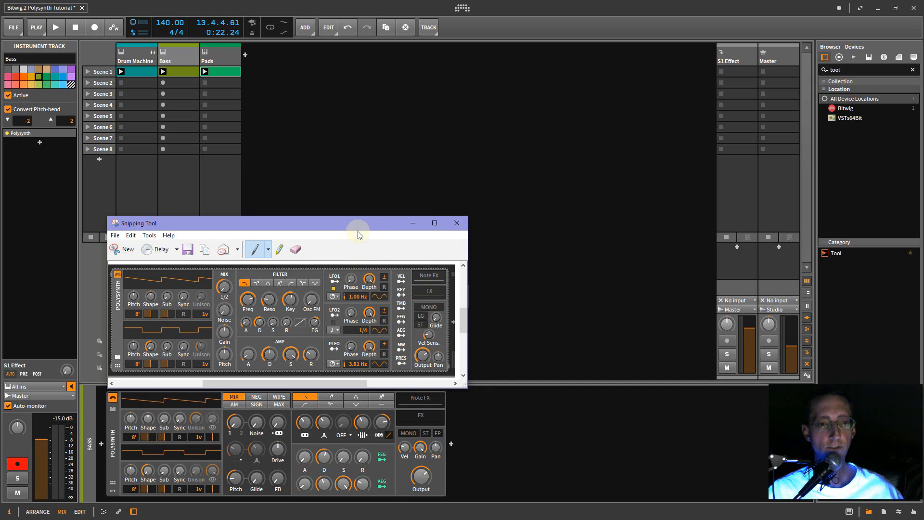
Add a Classic LFO modulator to the Bass Polysynth and map it to oscillator 1's pitch with an amount of 1.620.
{"action": "left_click", "coordinate": [113, 491]}
{"action": "left_click", "coordinate": [127, 408]}
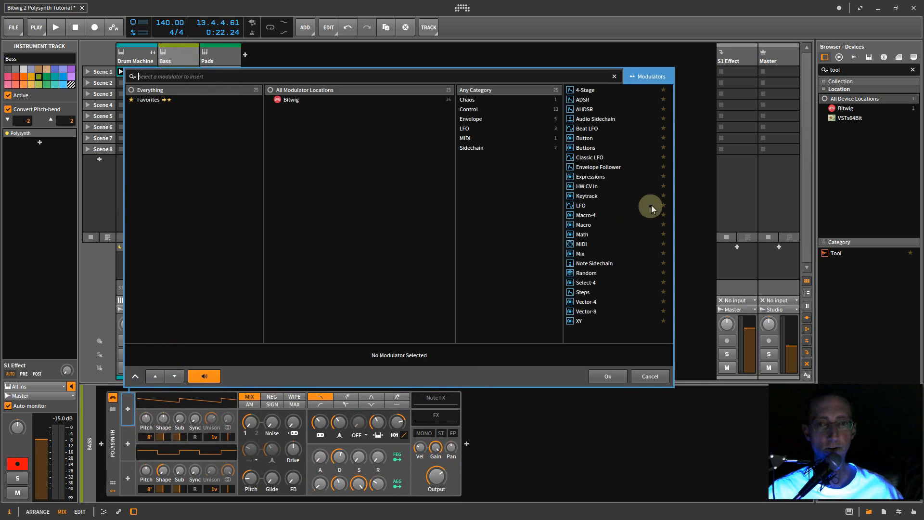
{"action": "double_click", "coordinate": [590, 161]}
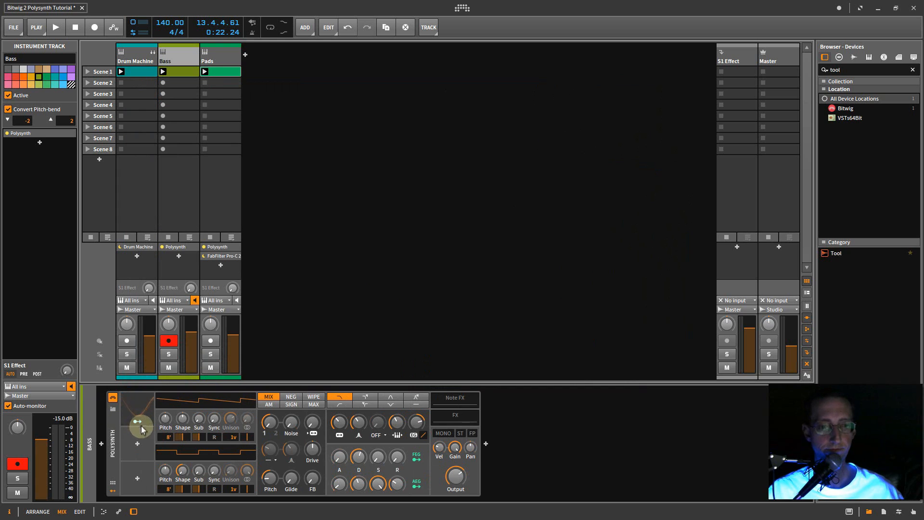
{"action": "left_click", "coordinate": [139, 422]}
{"action": "left_click_drag", "start_coordinate": [169, 419], "coordinate": [165, 417]}
Solo the Bass track, play it to hear the LFO's pitch modulation, and check the Classic LFO's options.
{"action": "left_click", "coordinate": [168, 354]}
{"action": "key", "text": "space"}
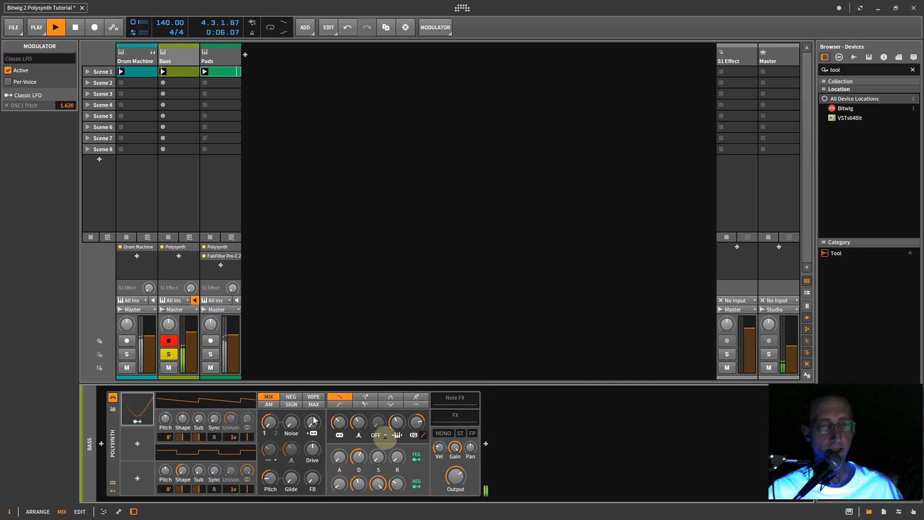
{"action": "key", "text": "space"}
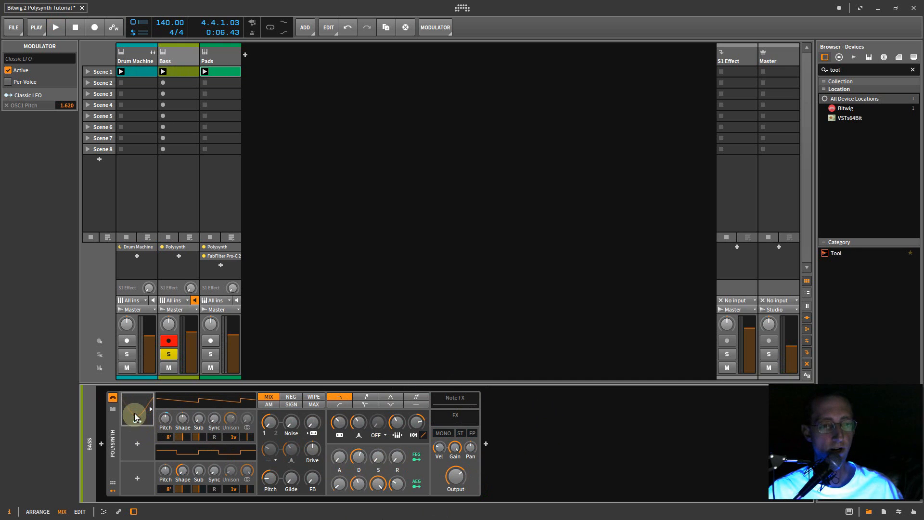
{"action": "right_click", "coordinate": [133, 410]}
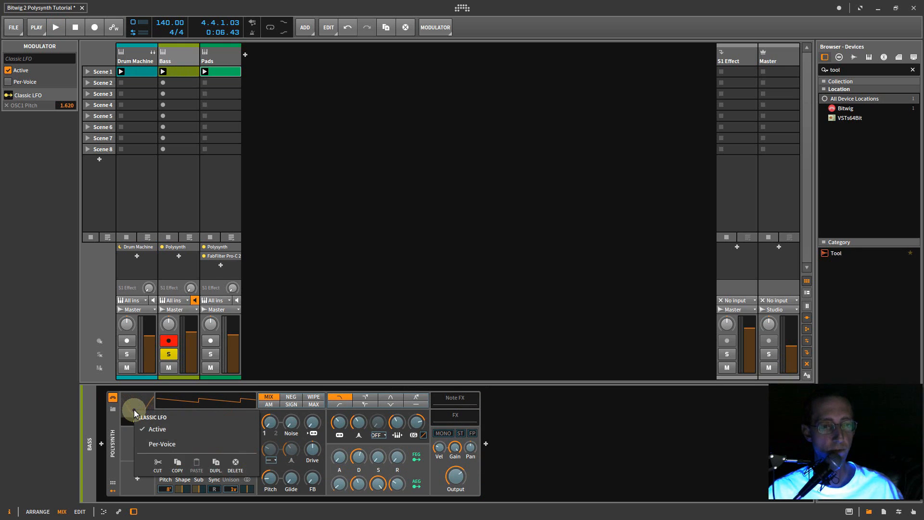
{"action": "left_click", "coordinate": [131, 436]}
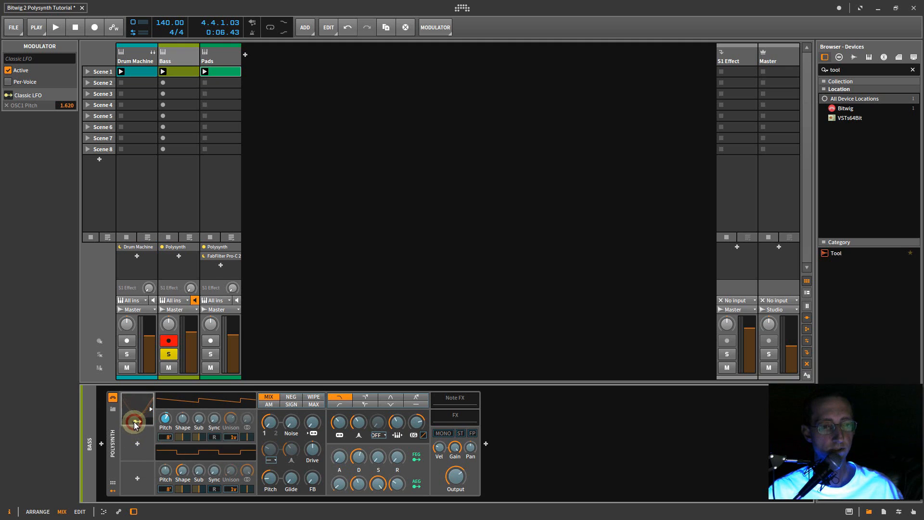
{"action": "key", "text": "space"}
{"action": "key", "text": "space"}
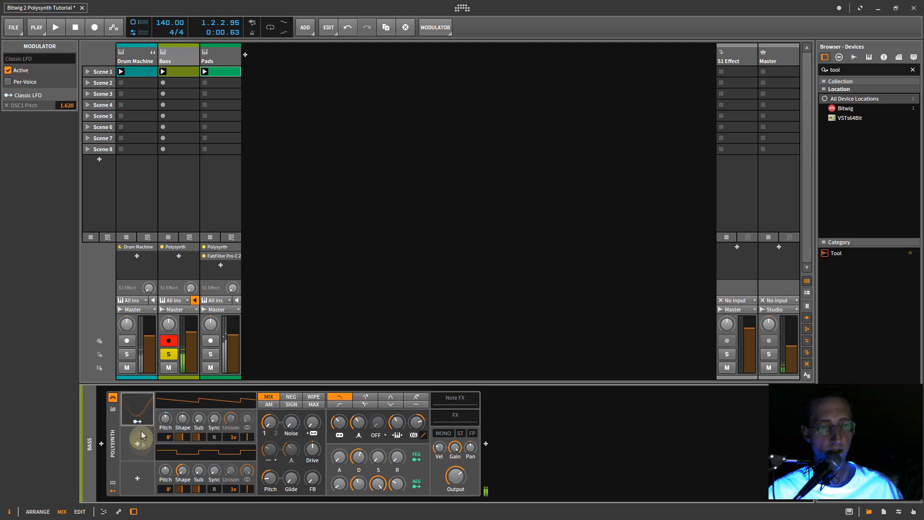
Delete the Classic LFO from the Bass Polysynth and hide the modulator slots.
{"action": "right_click", "coordinate": [136, 412]}
{"action": "left_click", "coordinate": [134, 412]}
{"action": "key", "text": "Delete"}
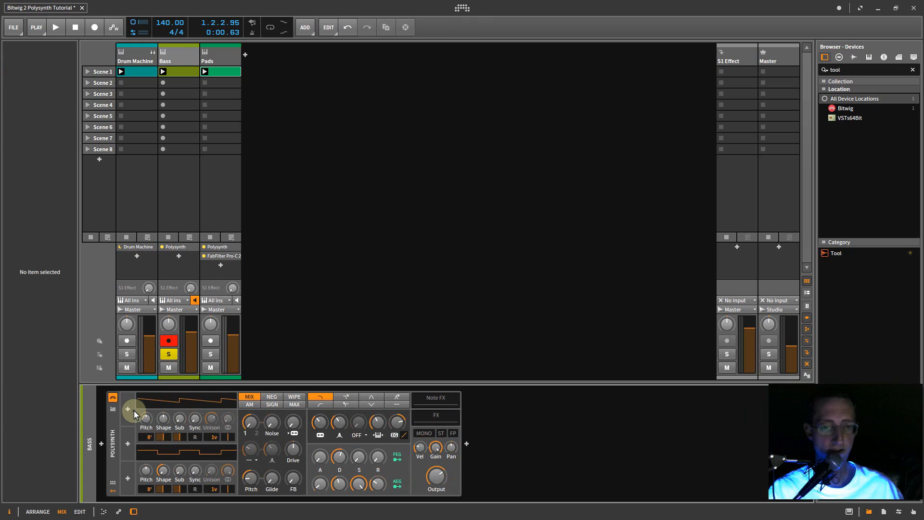
{"action": "left_click", "coordinate": [113, 491]}
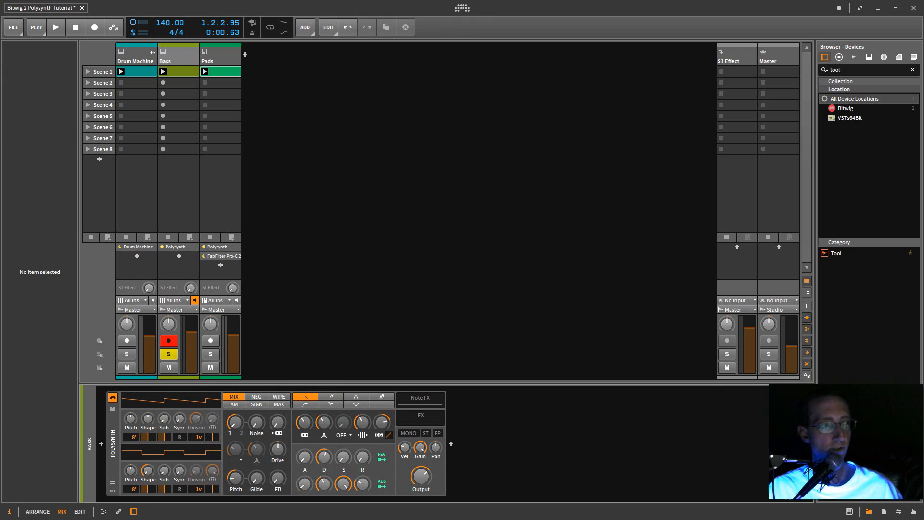
After comparing with the old Polysynth image, try Filter Oscillator FM at about 47.28 during playback, and reset it.
{"action": "left_click", "coordinate": [474, 345]}
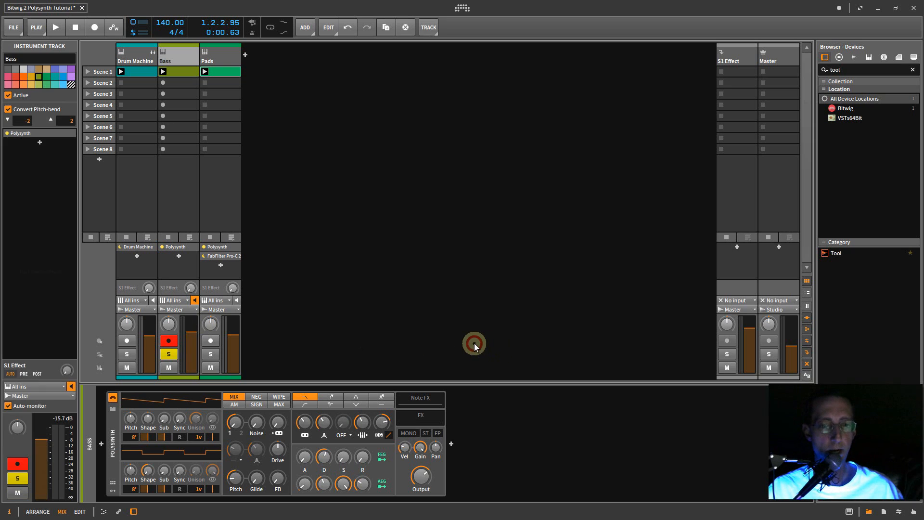
{"action": "key", "text": "alt+Tab"}
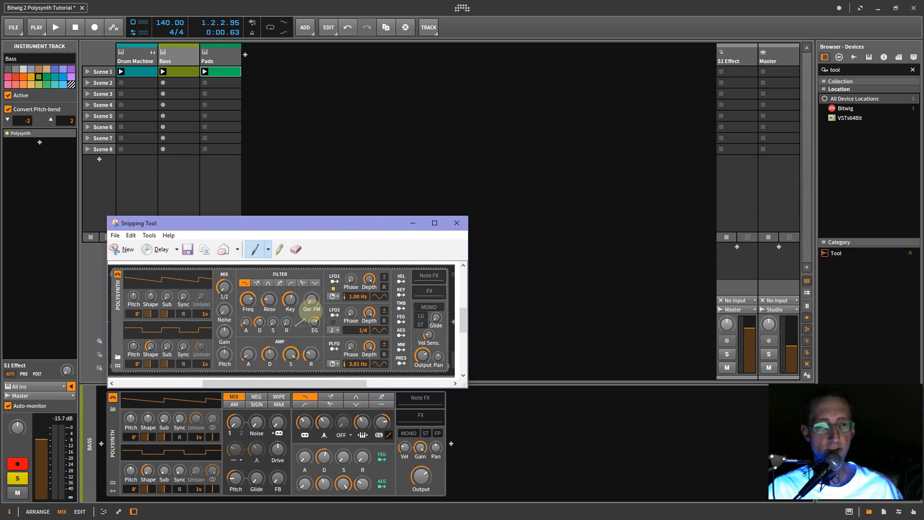
{"action": "left_click", "coordinate": [282, 419]}
{"action": "left_click_drag", "start_coordinate": [282, 418], "coordinate": [277, 425]}
{"action": "key", "text": "space"}
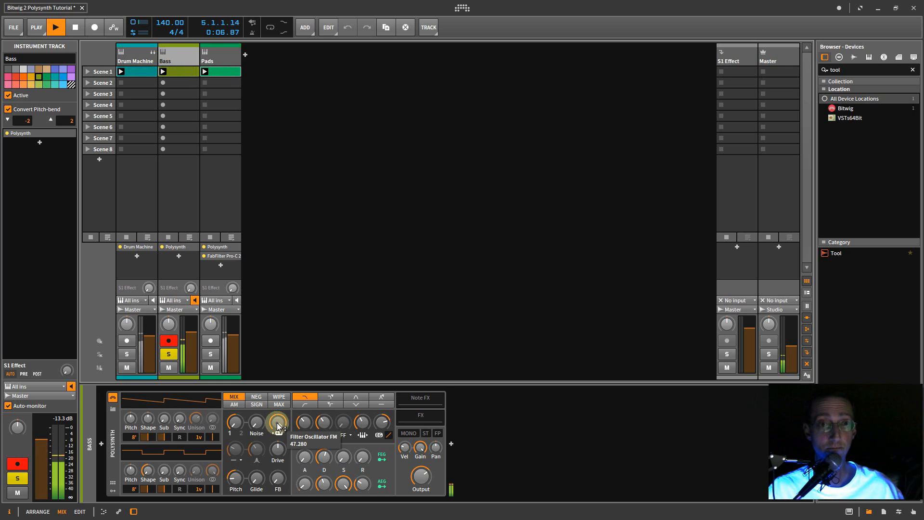
{"action": "double_click", "coordinate": [278, 424]}
{"action": "key", "text": "space"}
Unsolo the Bass track and play the full mix, stopping after a few bars.
{"action": "left_click", "coordinate": [169, 355]}
{"action": "key", "text": "space"}
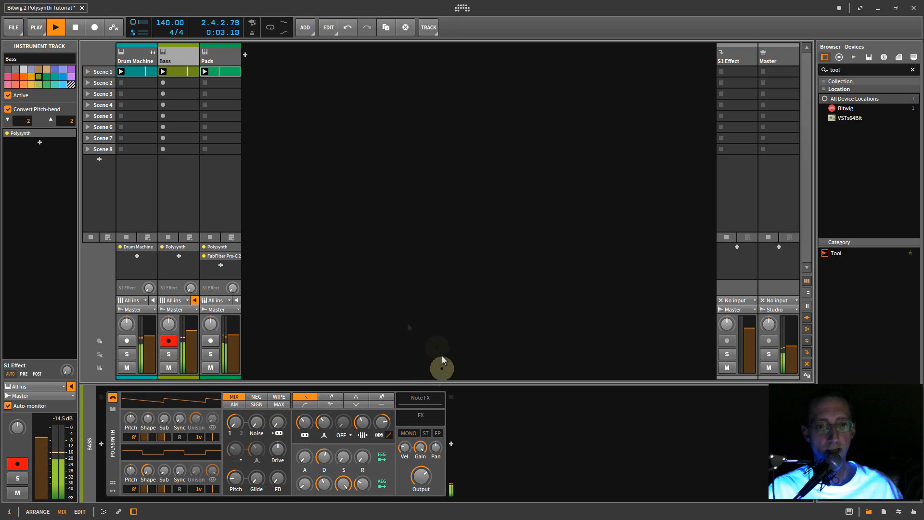
{"action": "left_click", "coordinate": [347, 348]}
{"action": "key", "text": "space"}
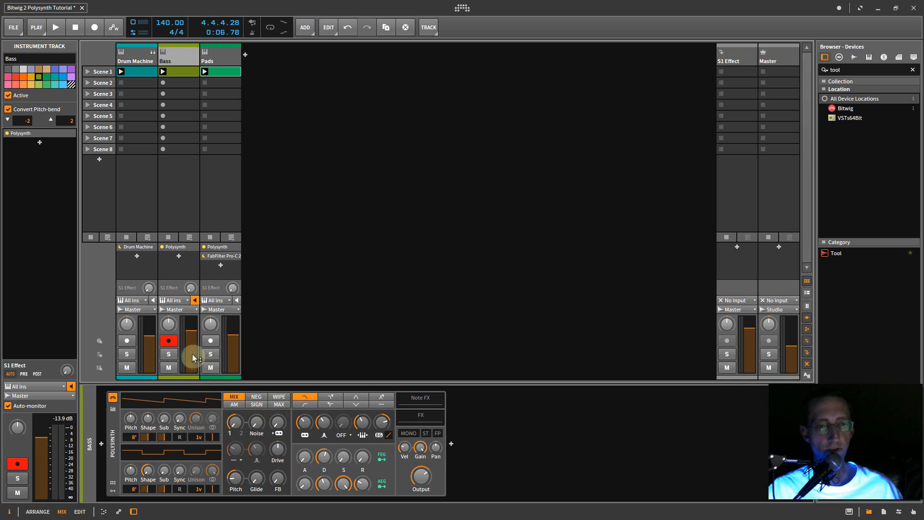
Disarm and solo the Bass track, and play it with oscillator 1 at 4 unison voices and a spread of about 44 cents.
{"action": "left_click", "coordinate": [168, 340]}
{"action": "left_click", "coordinate": [177, 356]}
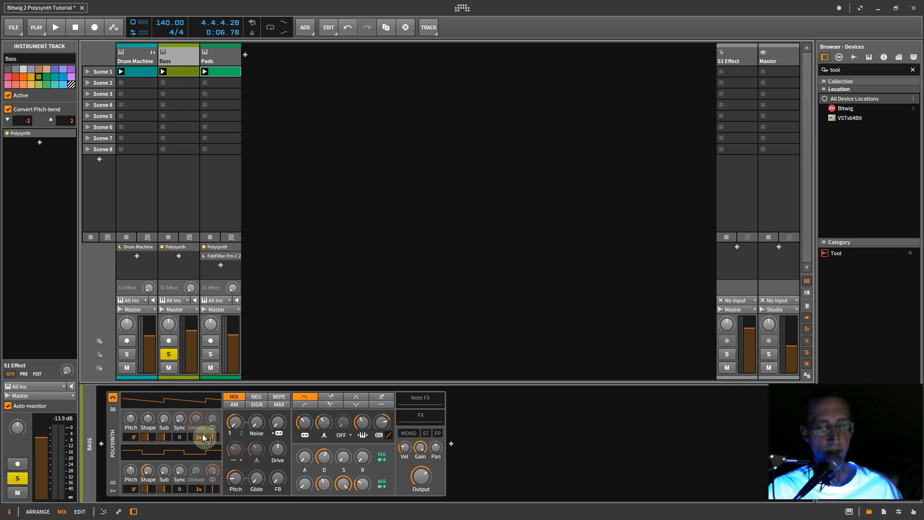
{"action": "key", "text": "space"}
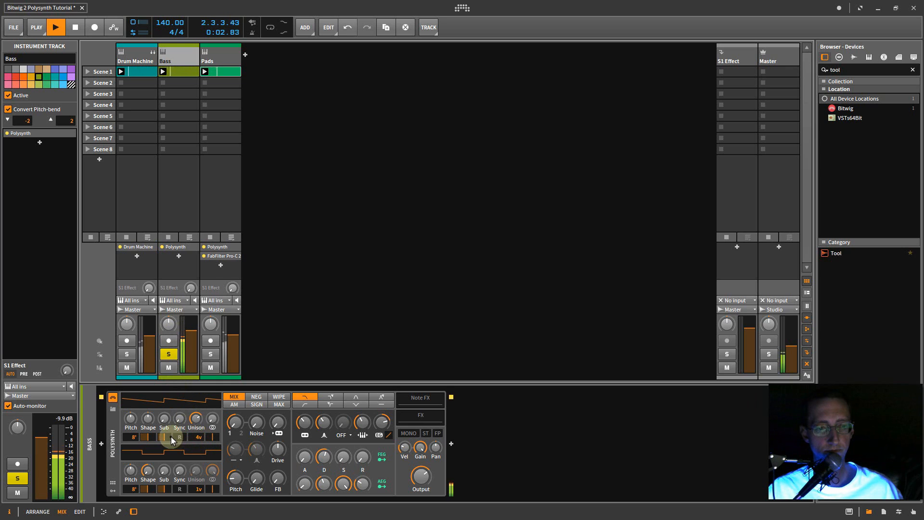
{"action": "scroll", "coordinate": [196, 421], "scroll_direction": "down", "scroll_amount": 1}
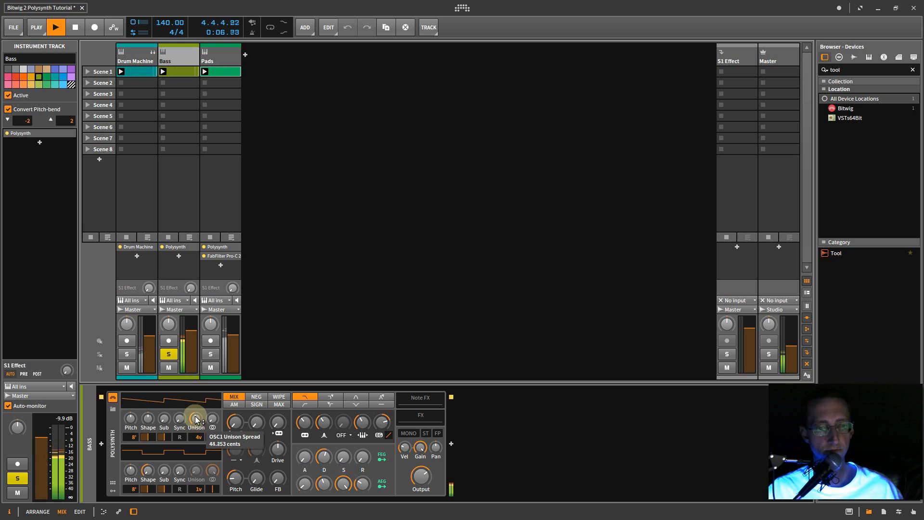
{"action": "left_click", "coordinate": [195, 420]}
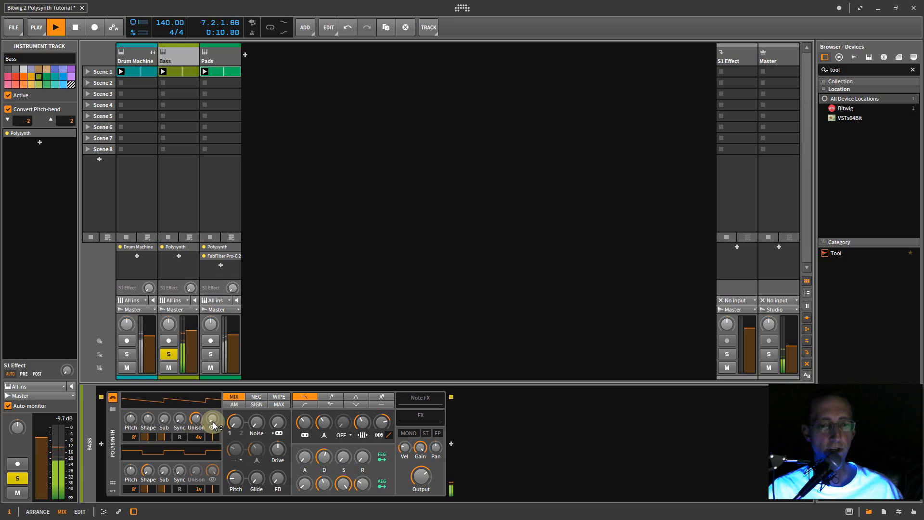
Try oscillator 1's stereo width at 48% and 100% during playback, and set its unison voices back to 1.
{"action": "mouse_move", "coordinate": [213, 421]}
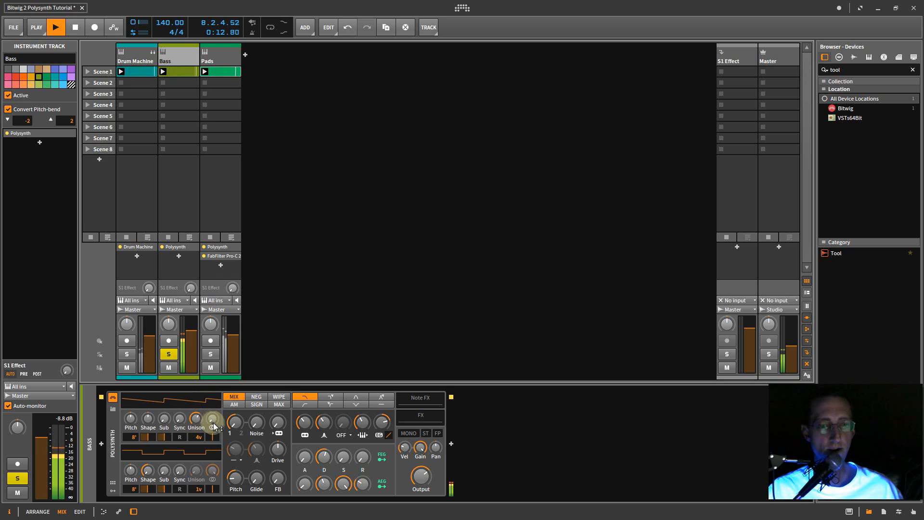
{"action": "left_click", "coordinate": [213, 422]}
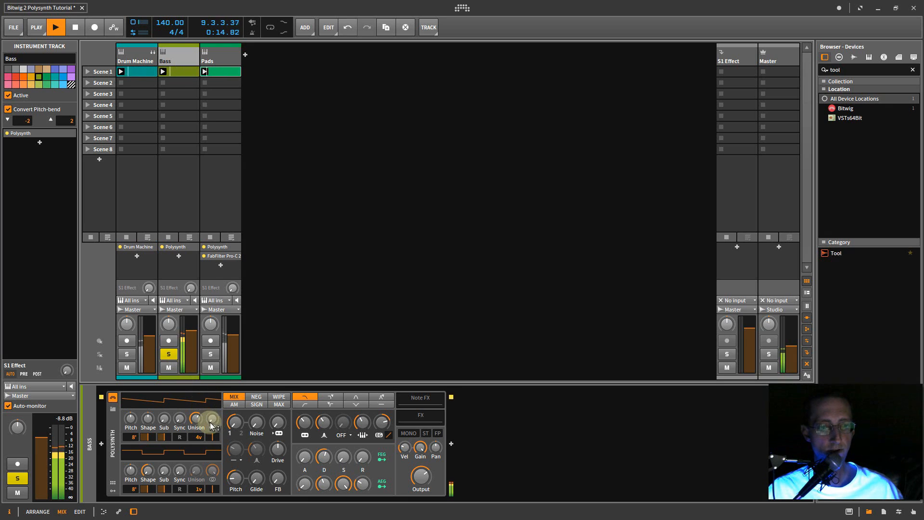
{"action": "left_click_drag", "start_coordinate": [213, 423], "coordinate": [213, 421]}
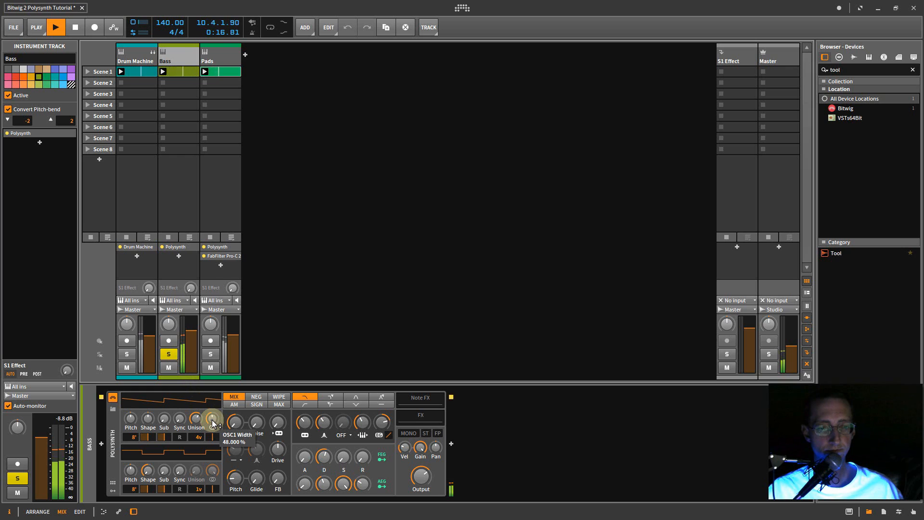
{"action": "left_click_drag", "start_coordinate": [212, 423], "coordinate": [212, 424]}
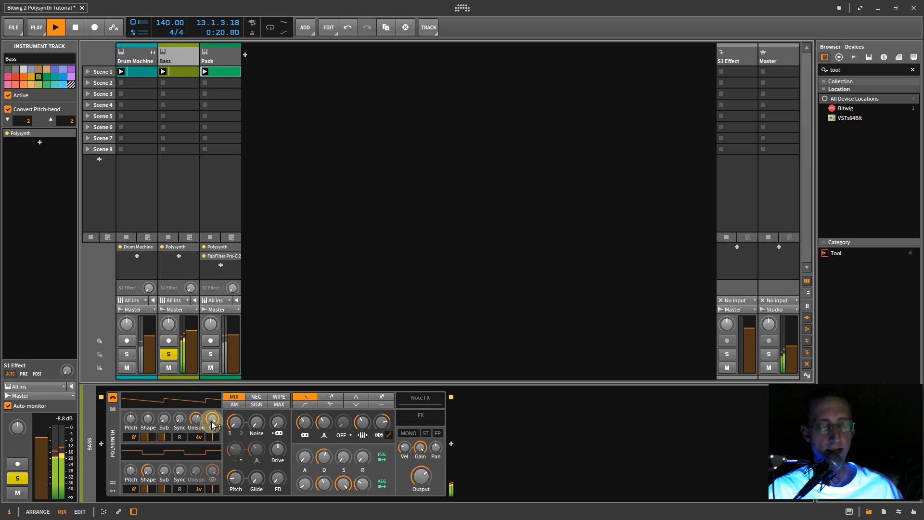
{"action": "mouse_move", "coordinate": [212, 423]}
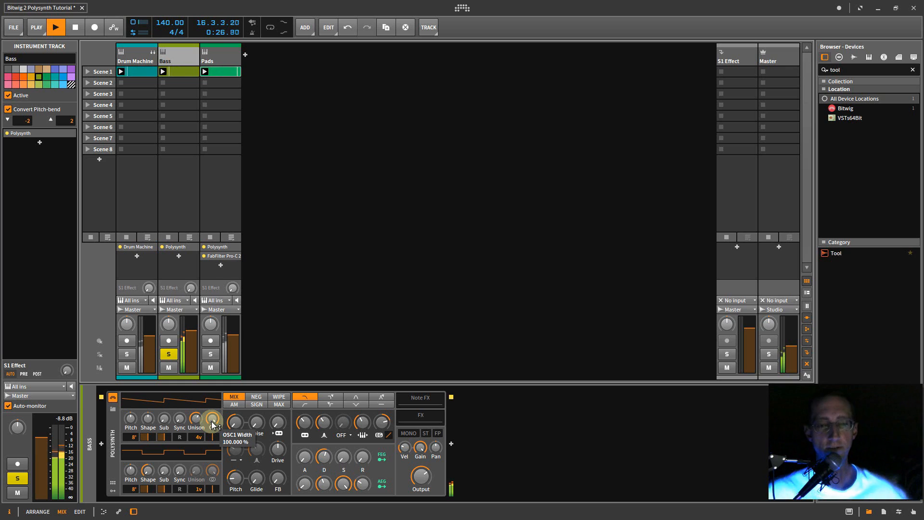
{"action": "left_click_drag", "start_coordinate": [212, 424], "coordinate": [212, 418]}
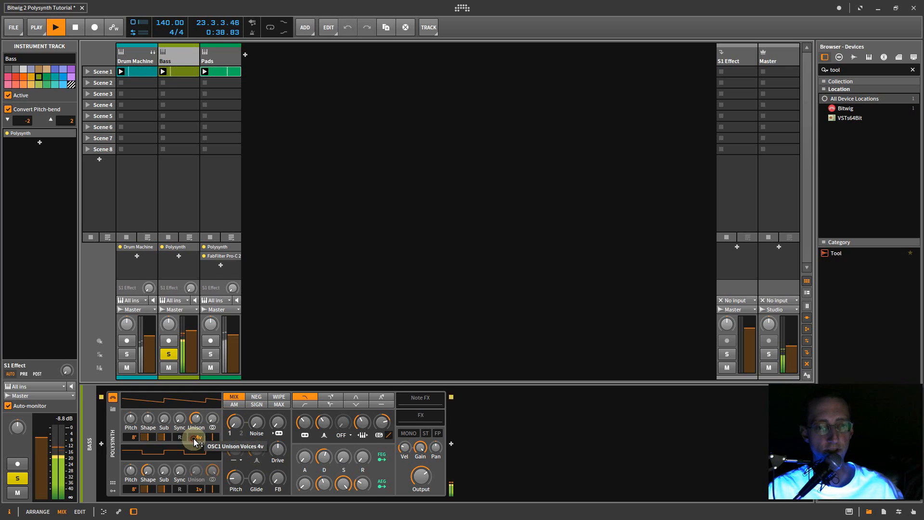
{"action": "left_click_drag", "start_coordinate": [194, 439], "coordinate": [194, 442]}
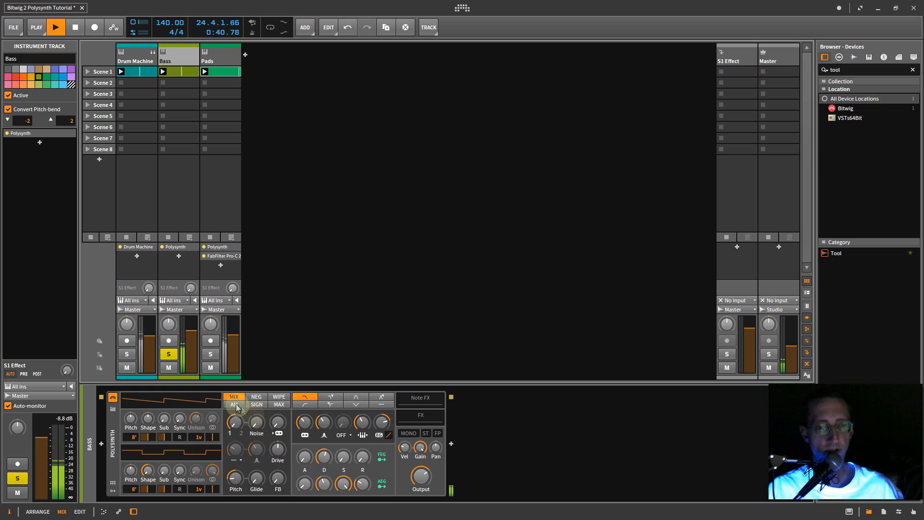
Raise the Bass track's volume slightly and set the oscillator mix midway between oscillators 1 and 2.
{"action": "left_click_drag", "start_coordinate": [191, 331], "coordinate": [192, 331]}
{"action": "left_click_drag", "start_coordinate": [235, 424], "coordinate": [235, 423]}
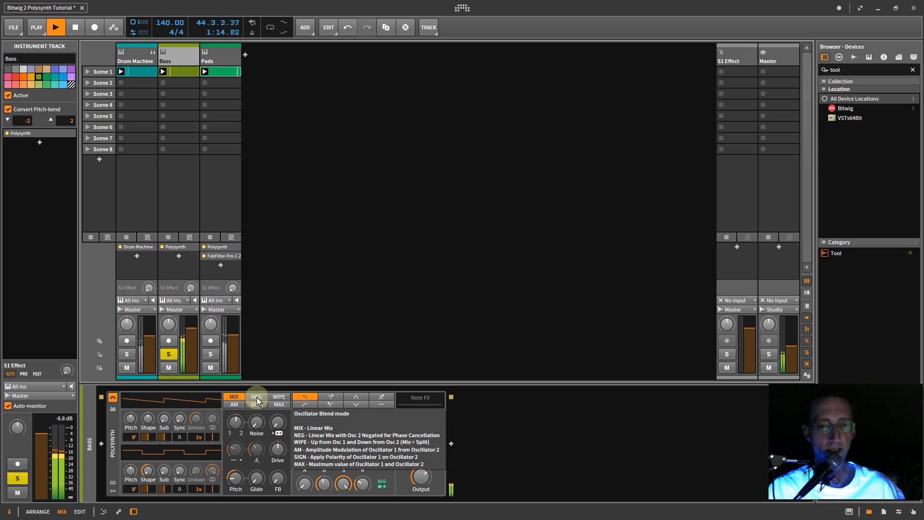
Switch the oscillator blend mode to NEG and sweep the oscillator mix around its midpoint to hear the phase cancellation.
{"action": "left_click", "coordinate": [257, 400]}
{"action": "mouse_move", "coordinate": [234, 426]}
{"action": "left_click_drag", "start_coordinate": [235, 424], "coordinate": [235, 425]}
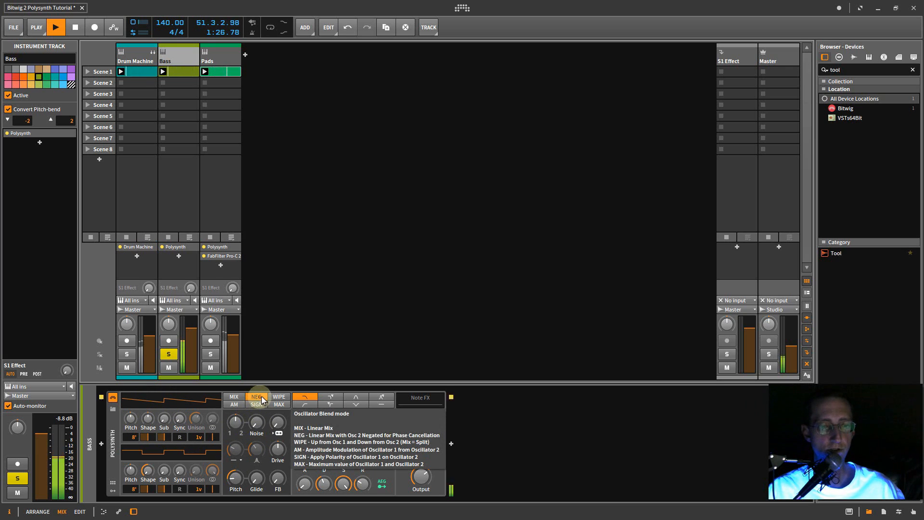
Switch the oscillator blend mode to WIPE and compare it with MIX at a 100% oscillator mix and at the midpoint.
{"action": "left_click", "coordinate": [279, 397]}
{"action": "left_click_drag", "start_coordinate": [242, 430], "coordinate": [236, 426]}
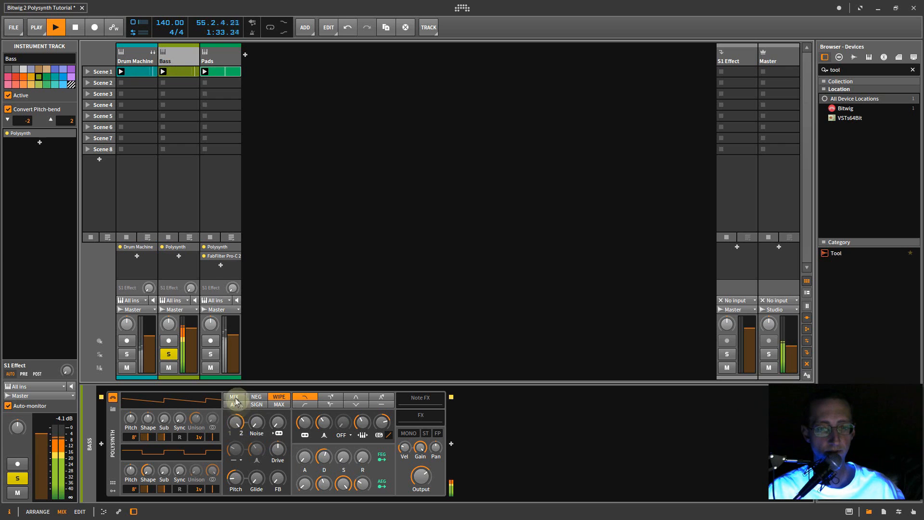
{"action": "left_click", "coordinate": [234, 396]}
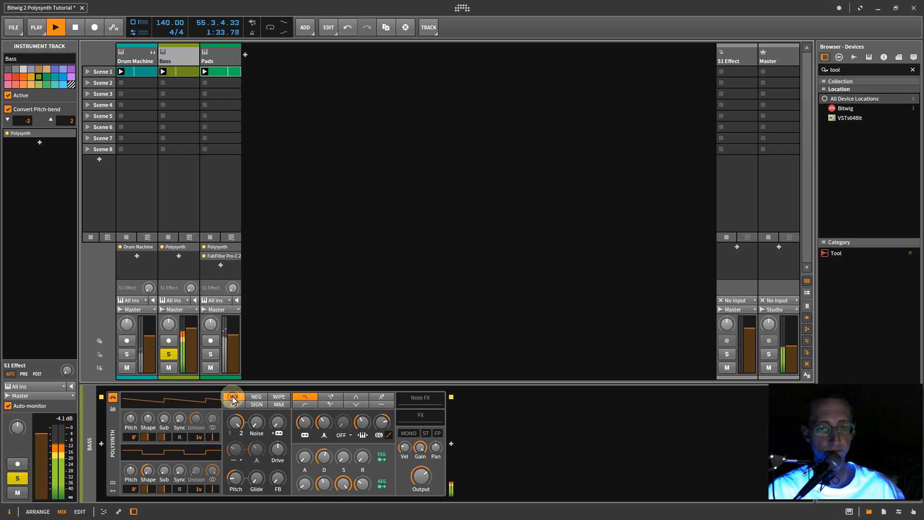
{"action": "left_click", "coordinate": [284, 400]}
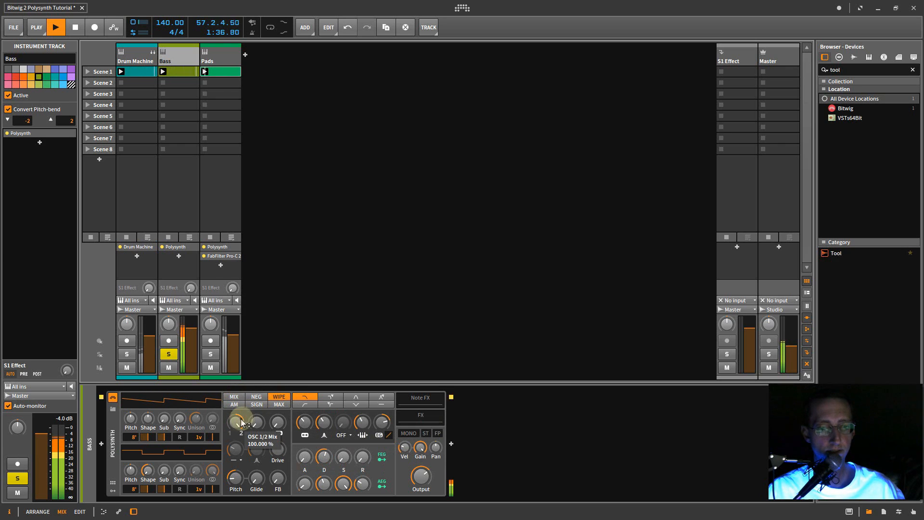
{"action": "left_click", "coordinate": [234, 397]}
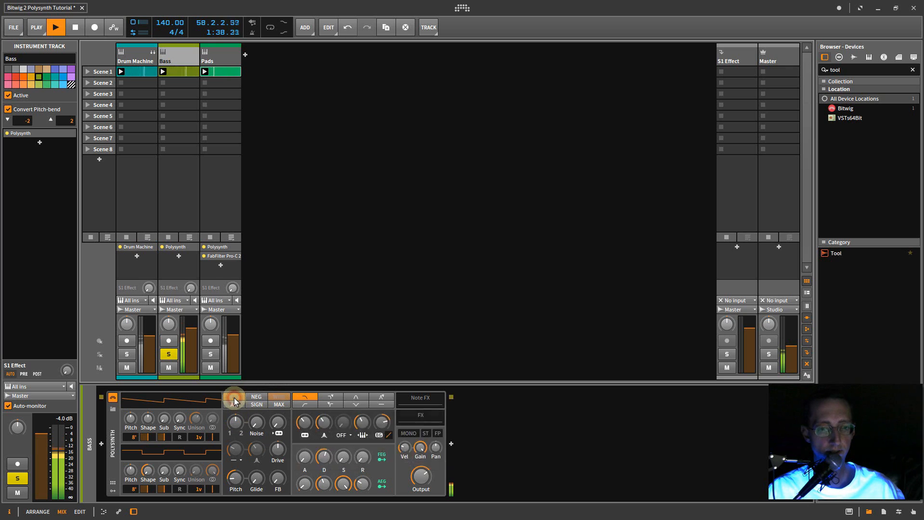
{"action": "left_click", "coordinate": [273, 398]}
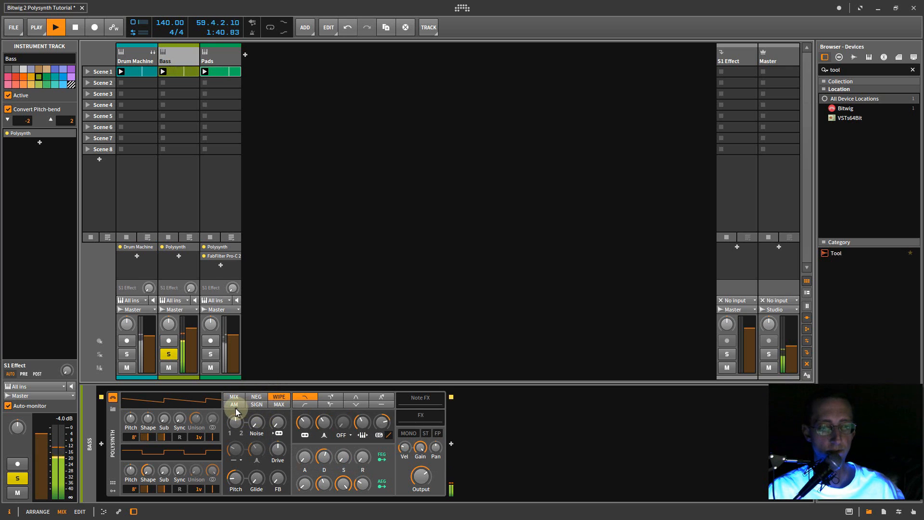
Switch the oscillator blend mode to AM and sweep the oscillator mix between oscillator 1 and 100% oscillator 2.
{"action": "left_click", "coordinate": [233, 405]}
{"action": "left_click_drag", "start_coordinate": [237, 433], "coordinate": [235, 424]}
{"action": "mouse_move", "coordinate": [237, 427]}
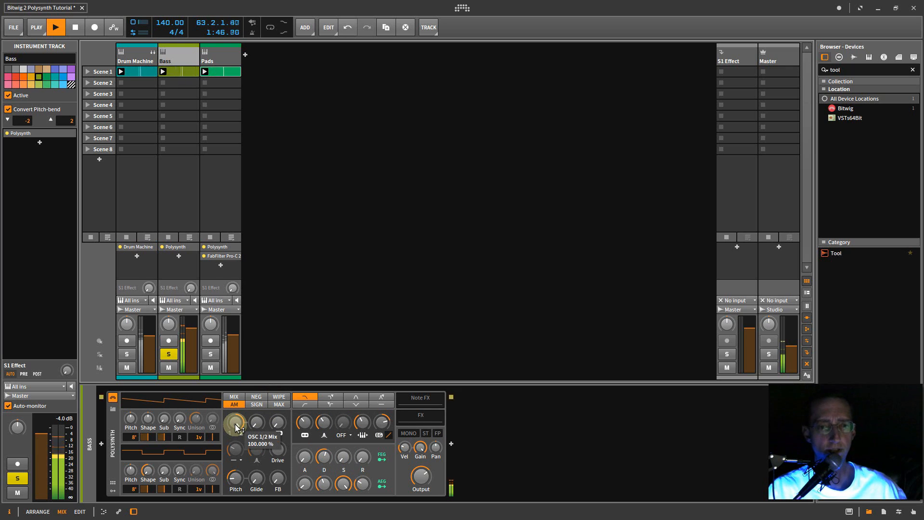
{"action": "left_click_drag", "start_coordinate": [237, 426], "coordinate": [237, 425]}
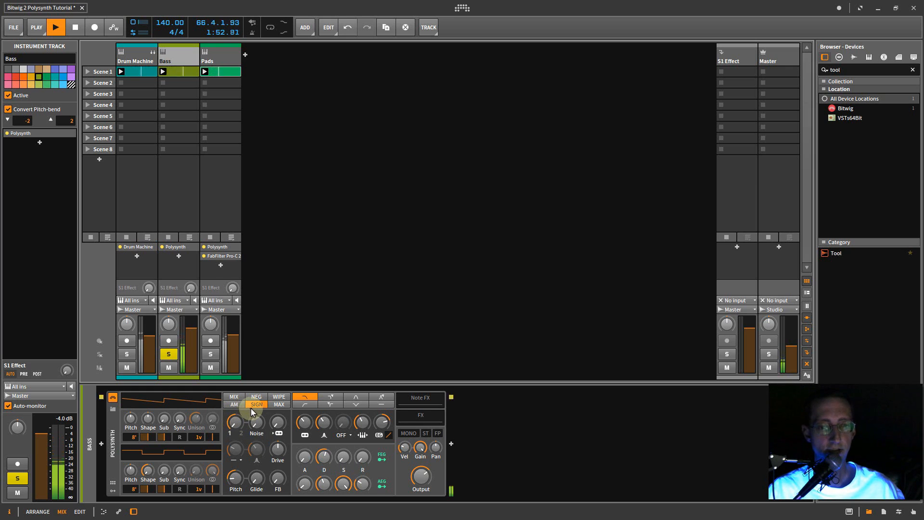
Try the SIGN blend mode while sweeping the oscillator mix up to oscillator 2, and compare it with MIX.
{"action": "left_click_drag", "start_coordinate": [235, 423], "coordinate": [235, 423]}
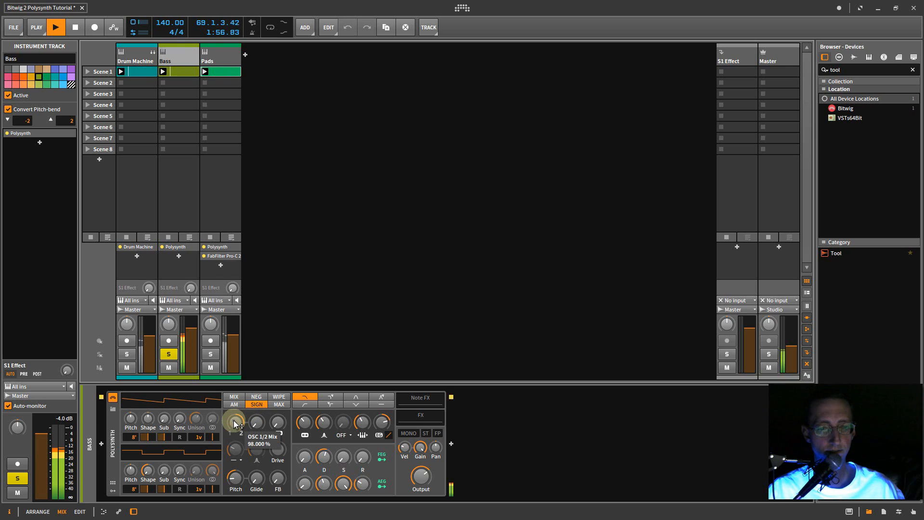
{"action": "left_click_drag", "start_coordinate": [235, 424], "coordinate": [235, 423]}
{"action": "left_click", "coordinate": [234, 397]}
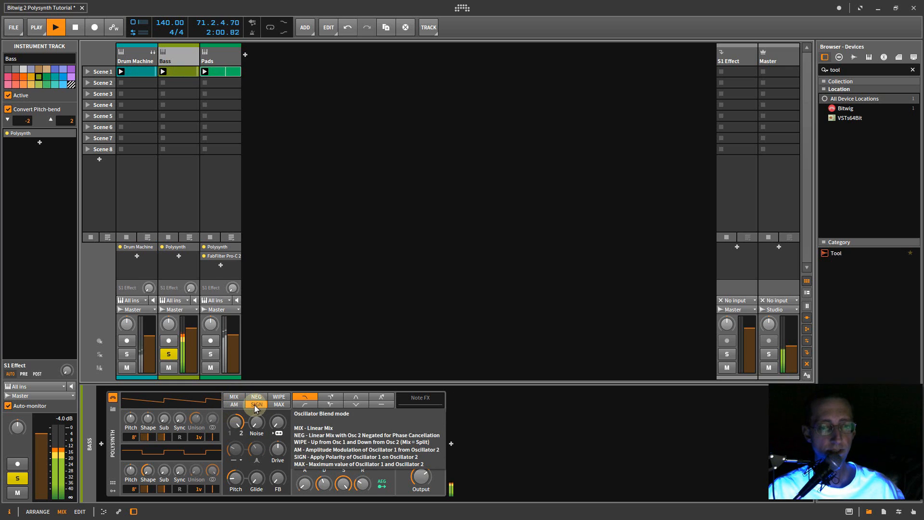
{"action": "left_click", "coordinate": [236, 398]}
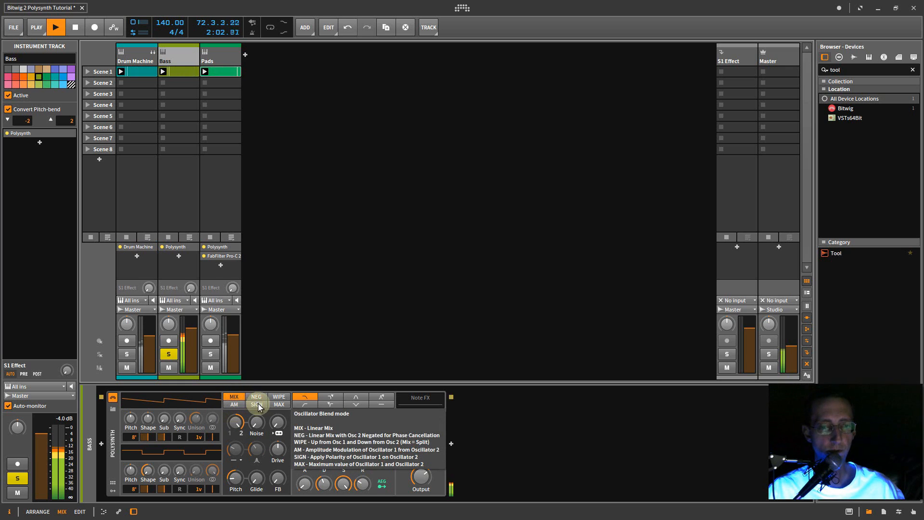
Audition the MAX blend mode against MIX with the oscillator mix near 50%, and leave the blend mode on MIX.
{"action": "left_click", "coordinate": [277, 405]}
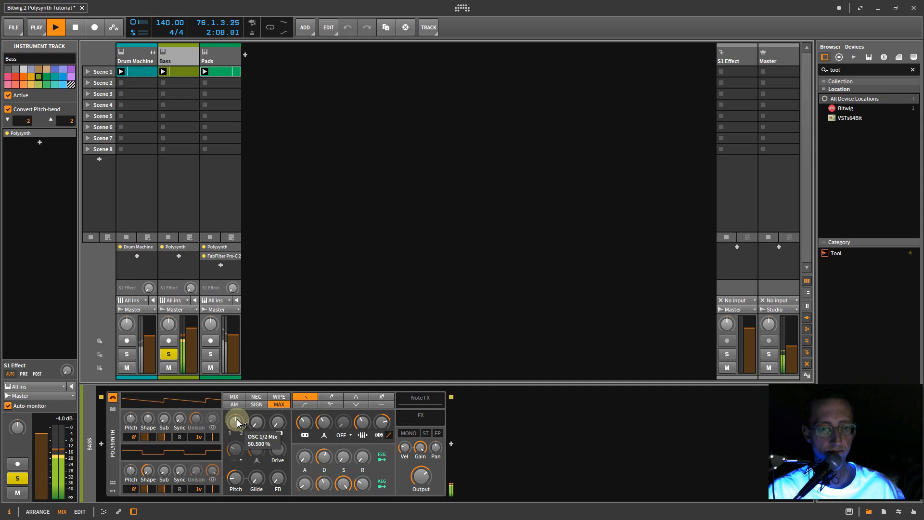
{"action": "left_click", "coordinate": [235, 398]}
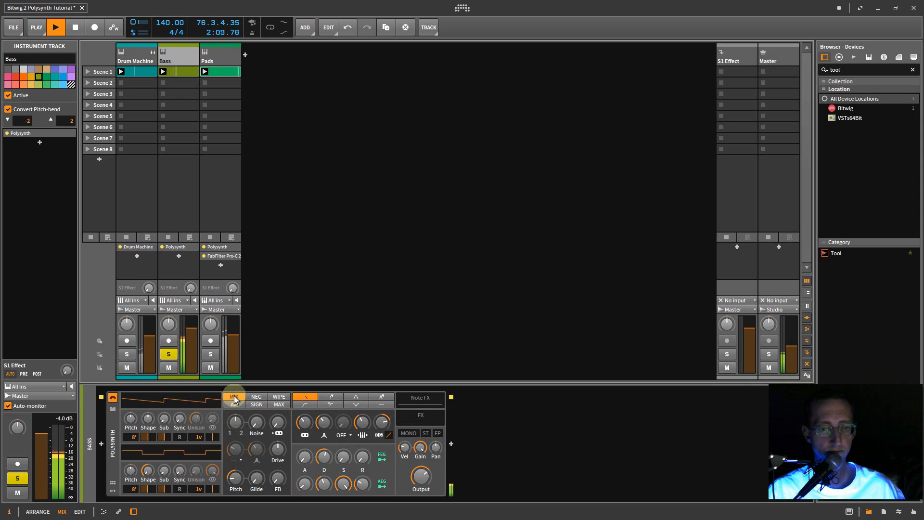
{"action": "left_click", "coordinate": [278, 404]}
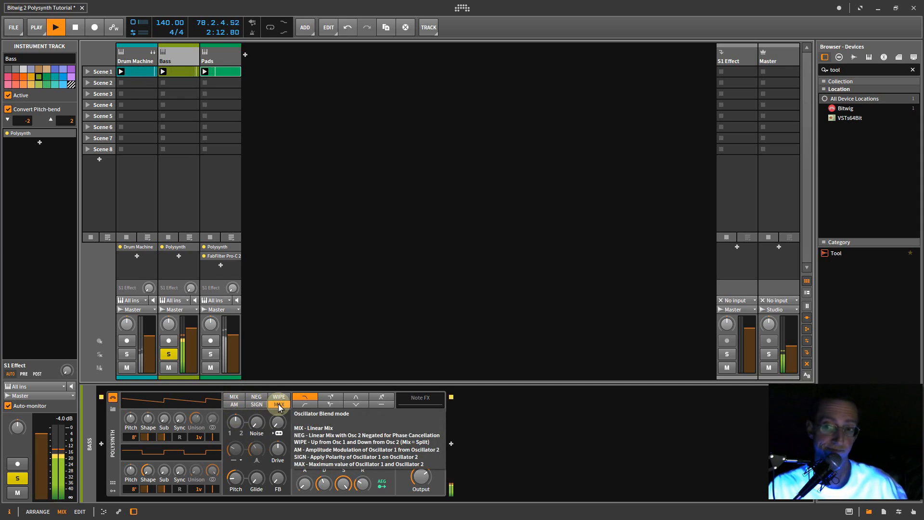
{"action": "left_click", "coordinate": [234, 398]}
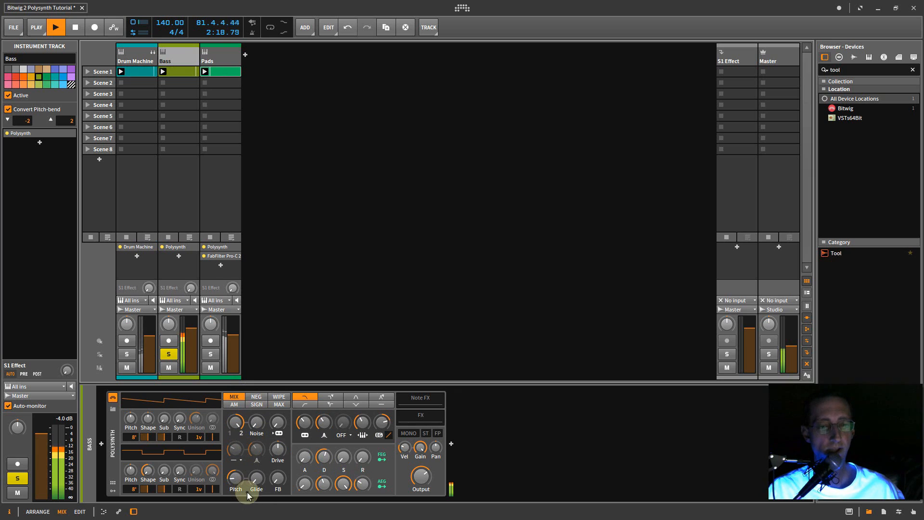
Try the highpass12 filter on the Bass Polysynth, sweep its cutoff frequency, and set the high-pass filter back to bypass.
{"action": "left_click", "coordinate": [239, 460]}
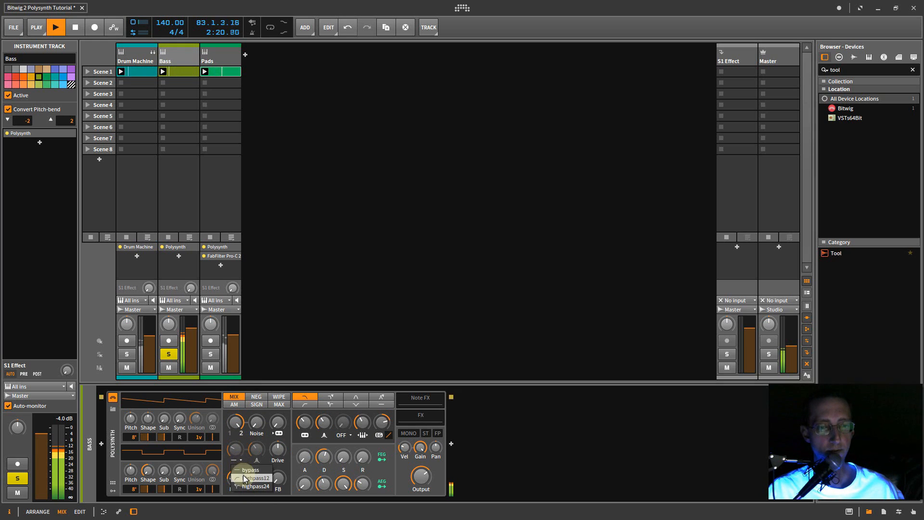
{"action": "left_click", "coordinate": [243, 478]}
{"action": "left_click_drag", "start_coordinate": [235, 451], "coordinate": [235, 452]}
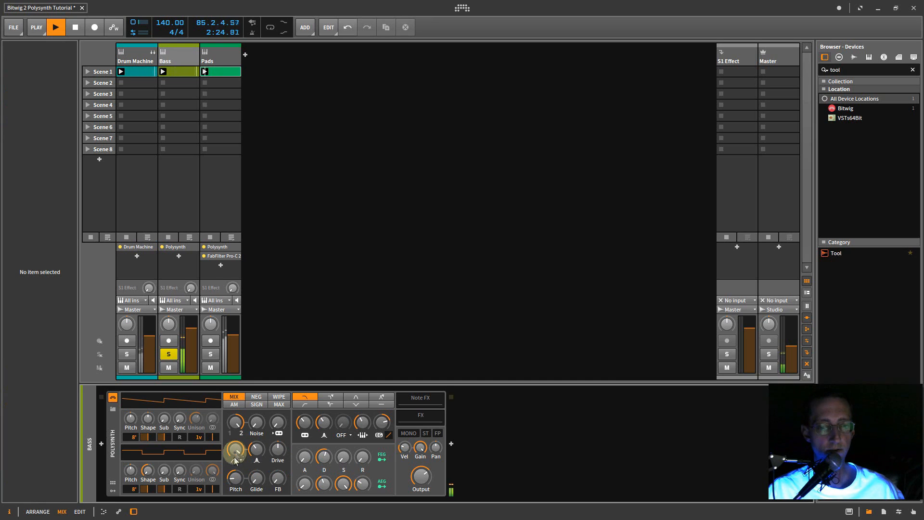
{"action": "left_click", "coordinate": [236, 460]}
{"action": "left_click", "coordinate": [244, 471]}
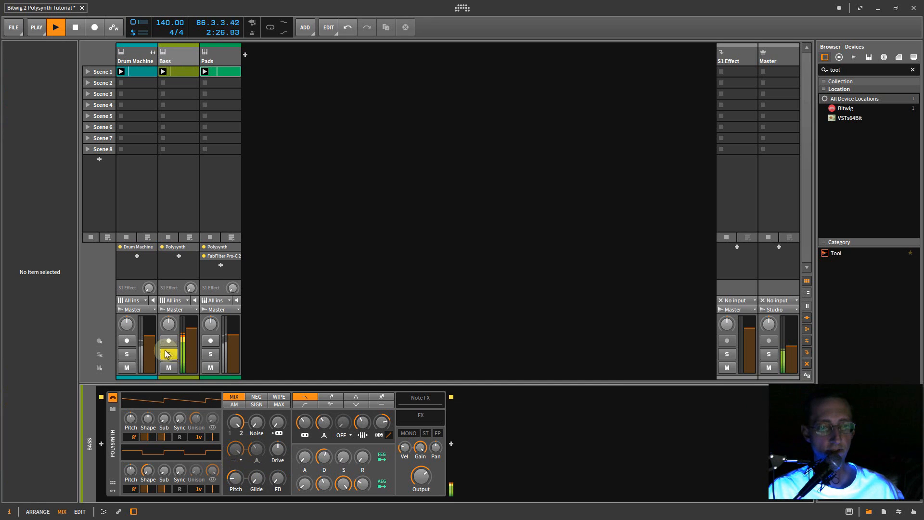
Solo the Pads track instead of Bass, and set its Polysynth's high-pass filter to highpass12, sweeping the cutoff around 189 Hz.
{"action": "left_click", "coordinate": [170, 354]}
{"action": "left_click", "coordinate": [211, 354]}
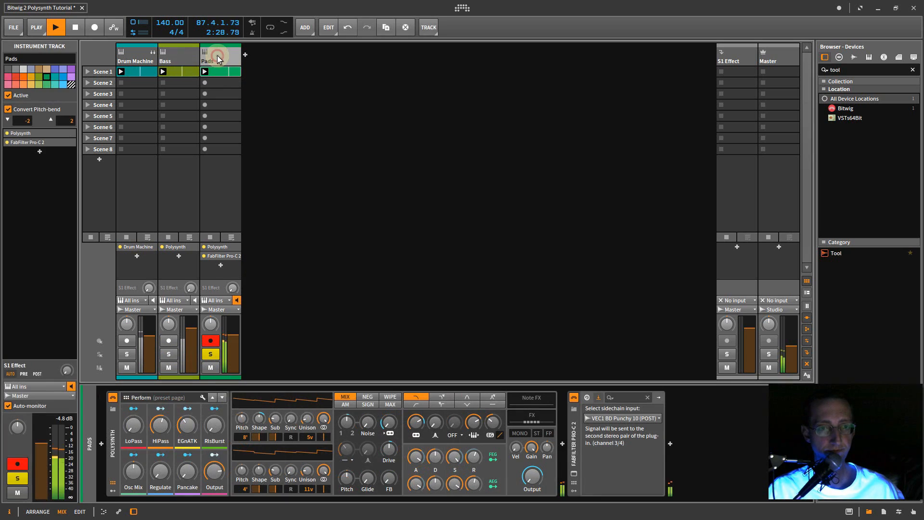
{"action": "left_click", "coordinate": [347, 460]}
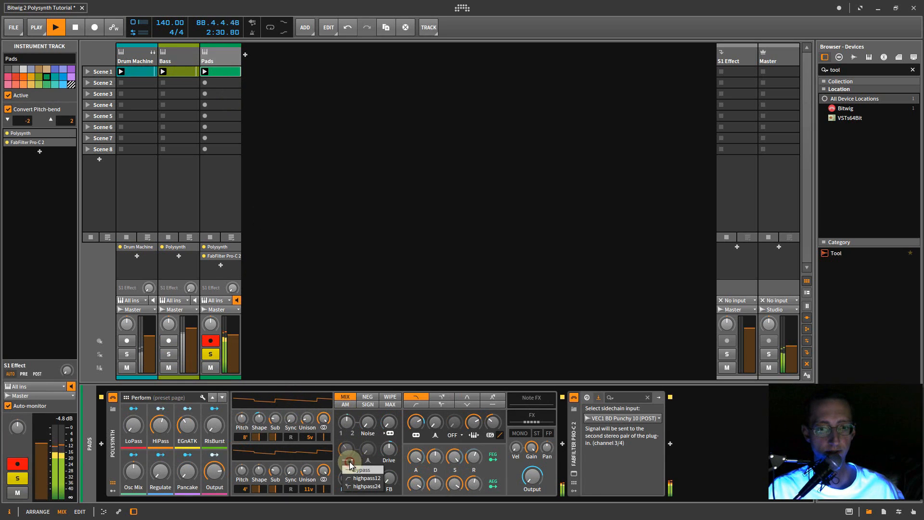
{"action": "left_click", "coordinate": [356, 478]}
{"action": "left_click_drag", "start_coordinate": [347, 451], "coordinate": [347, 448]}
{"action": "mouse_move", "coordinate": [355, 448]}
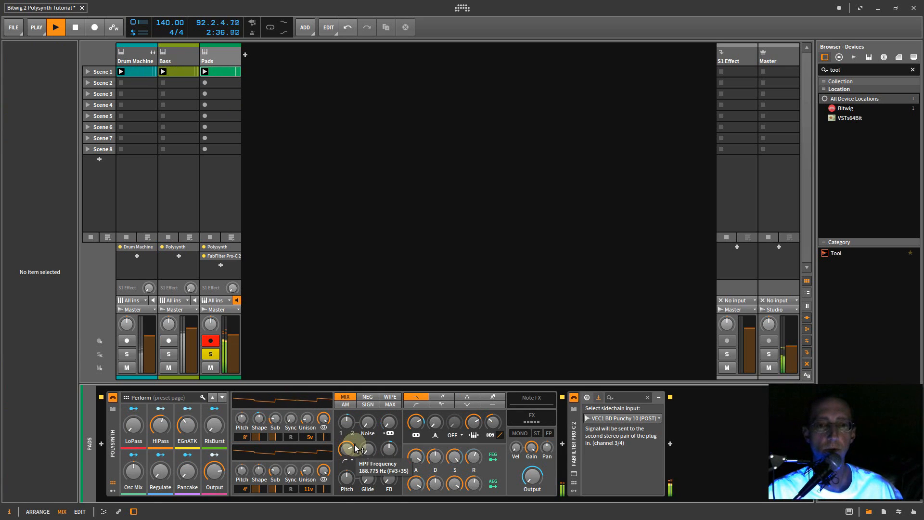
{"action": "left_click_drag", "start_coordinate": [346, 448], "coordinate": [347, 451]}
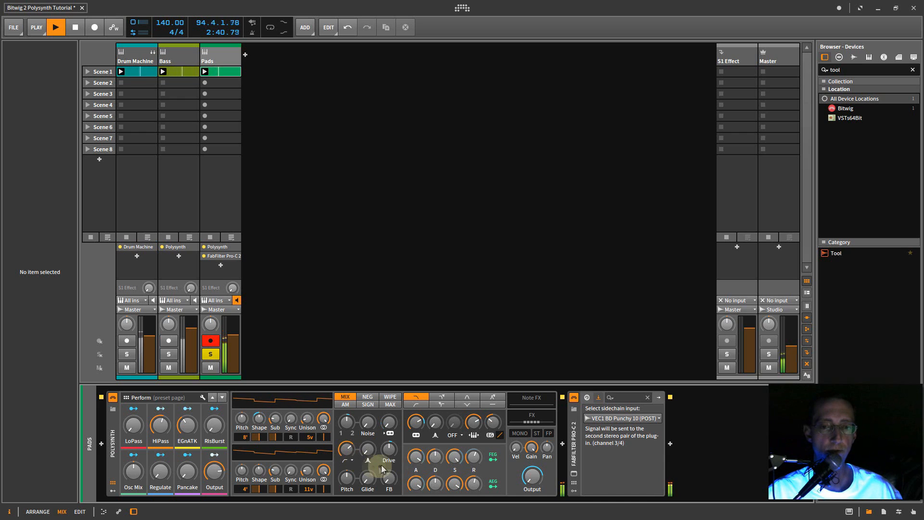
Try the Pads Polysynth's pre-filter drive at about +11.9 dB and reset it to 0 dB.
{"action": "mouse_move", "coordinate": [383, 458]}
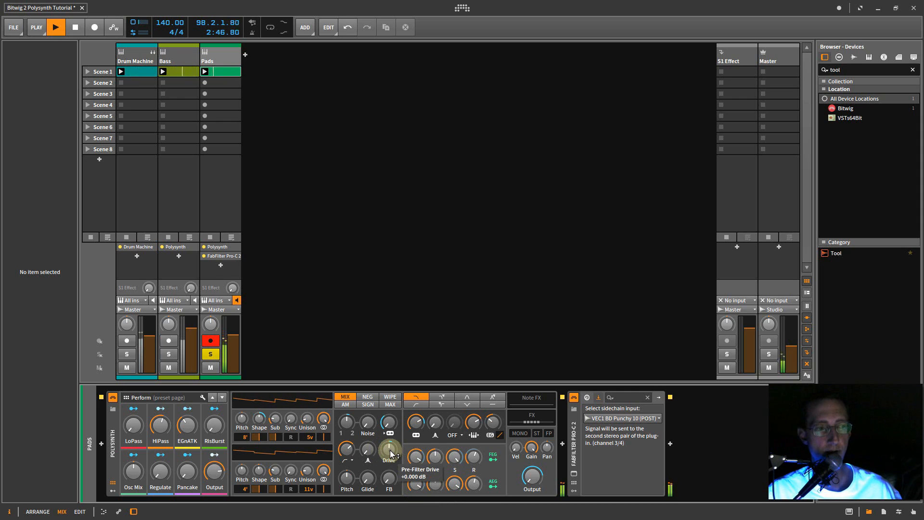
{"action": "left_click_drag", "start_coordinate": [390, 455], "coordinate": [390, 454]}
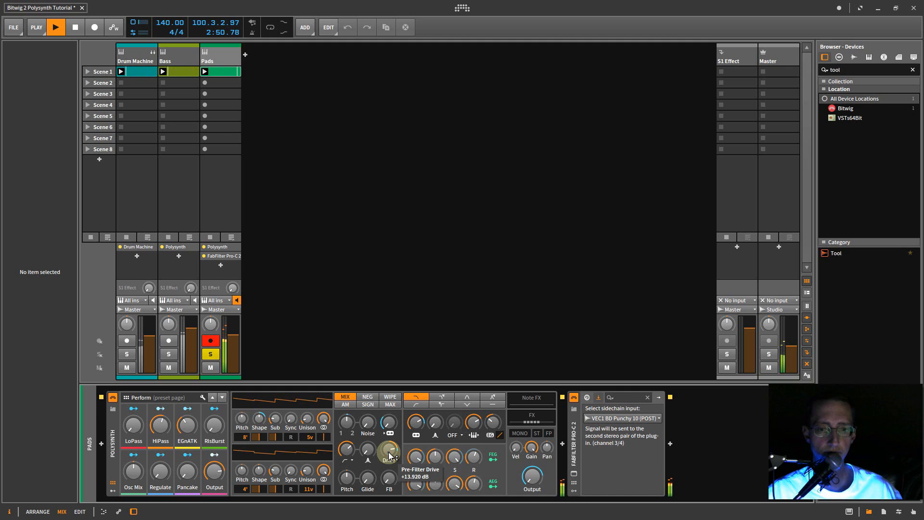
{"action": "double_click", "coordinate": [389, 453]}
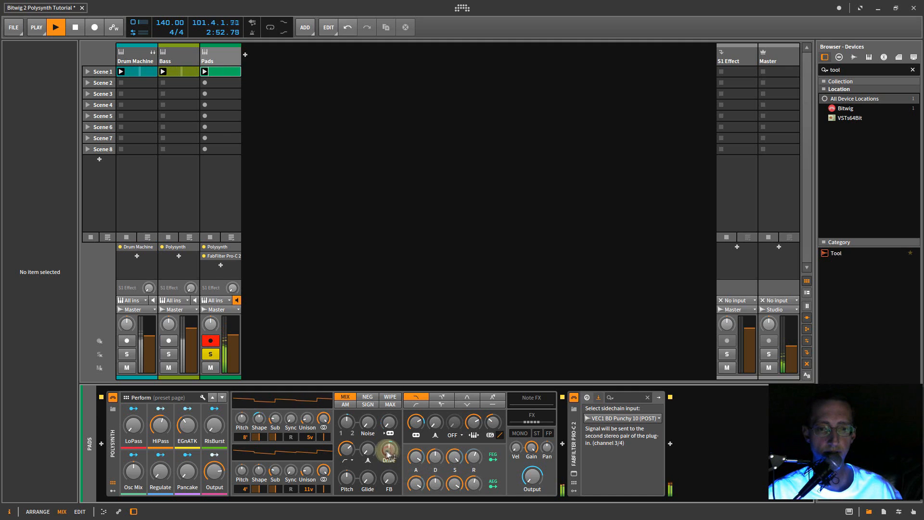
Solo the Bass track with its volume slightly lowered, and audition its Polysynth's pre-filter drive before resetting the drive to its default.
{"action": "left_click", "coordinate": [169, 354]}
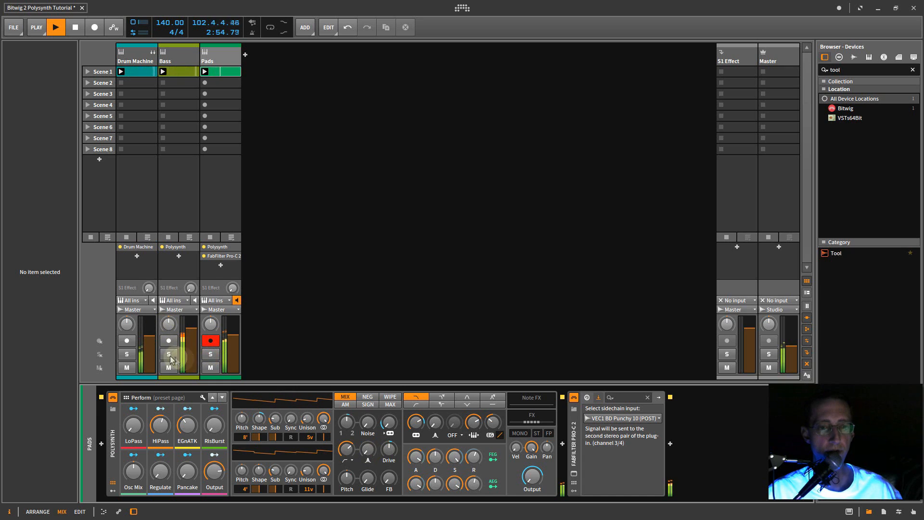
{"action": "left_click", "coordinate": [183, 57]}
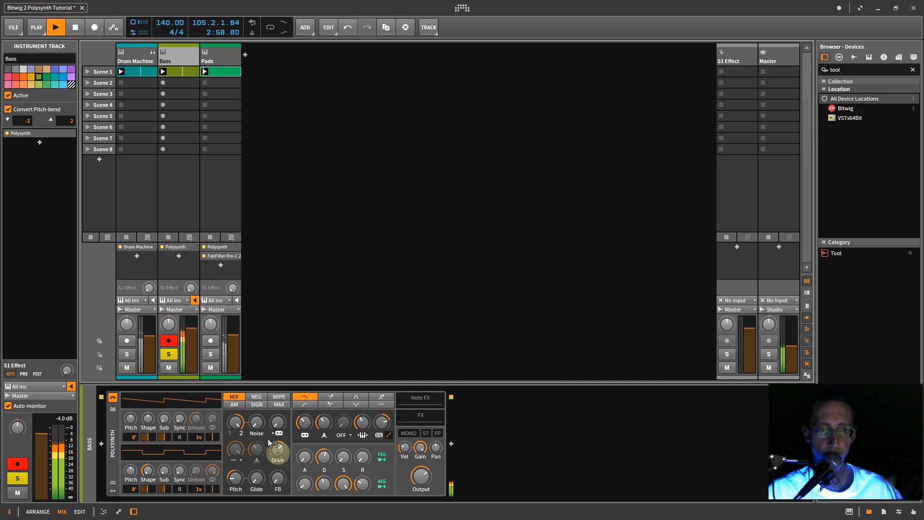
{"action": "left_click_drag", "start_coordinate": [191, 333], "coordinate": [190, 327]}
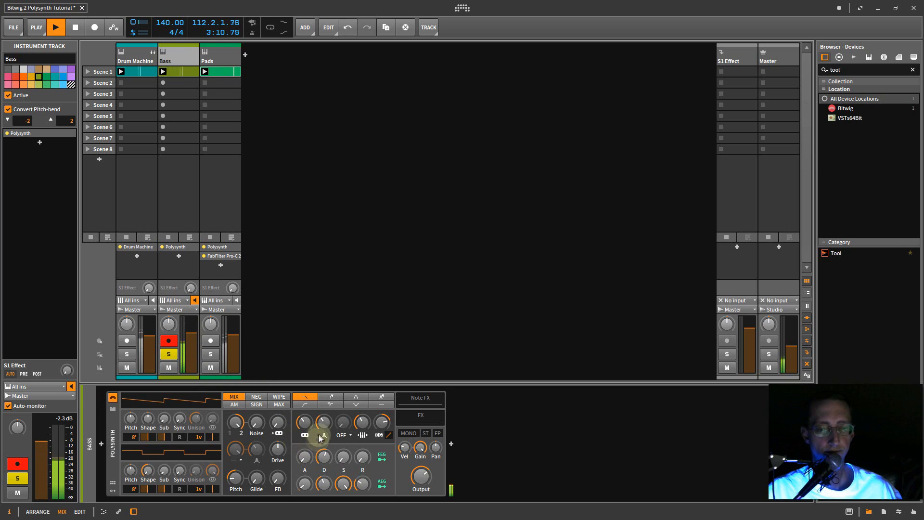
{"action": "double_click", "coordinate": [276, 453]}
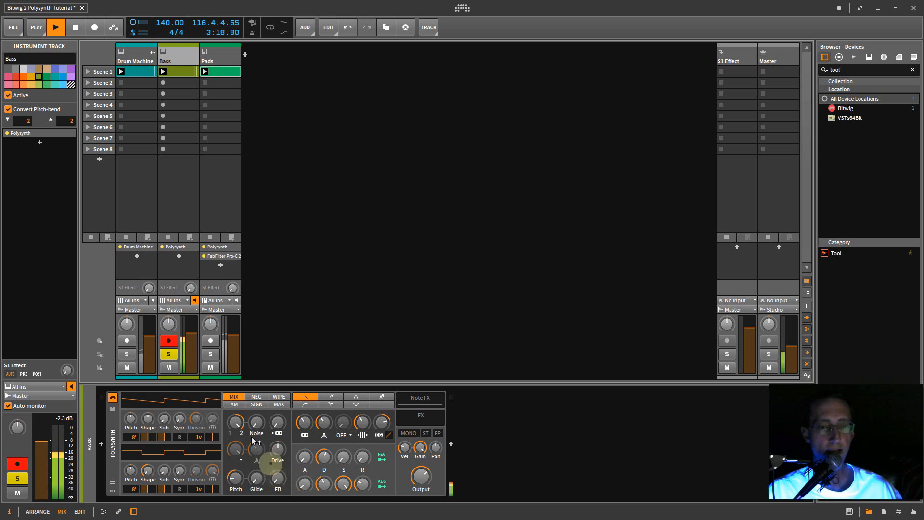
Raise the Bass Polysynth's feedback in stages, through 42% and up to 80%, during playback.
{"action": "left_click_drag", "start_coordinate": [281, 484], "coordinate": [280, 484]}
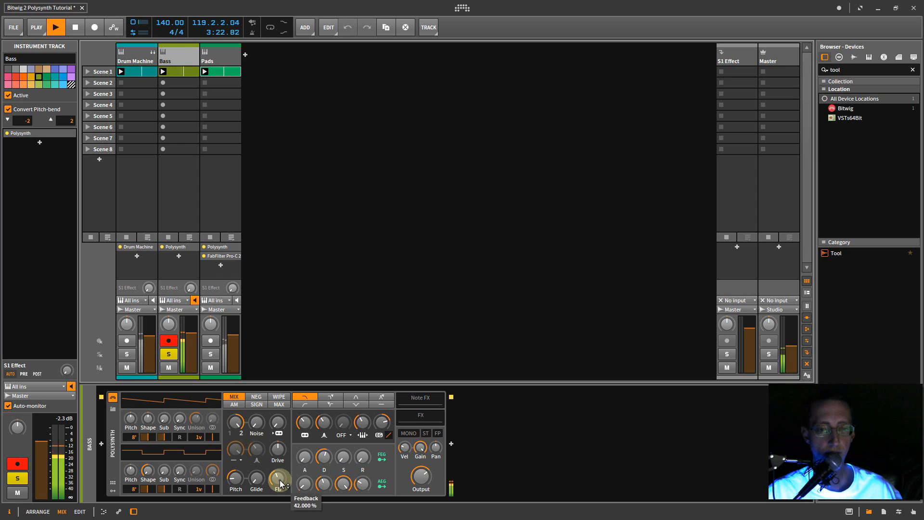
{"action": "left_click_drag", "start_coordinate": [281, 484], "coordinate": [281, 483]}
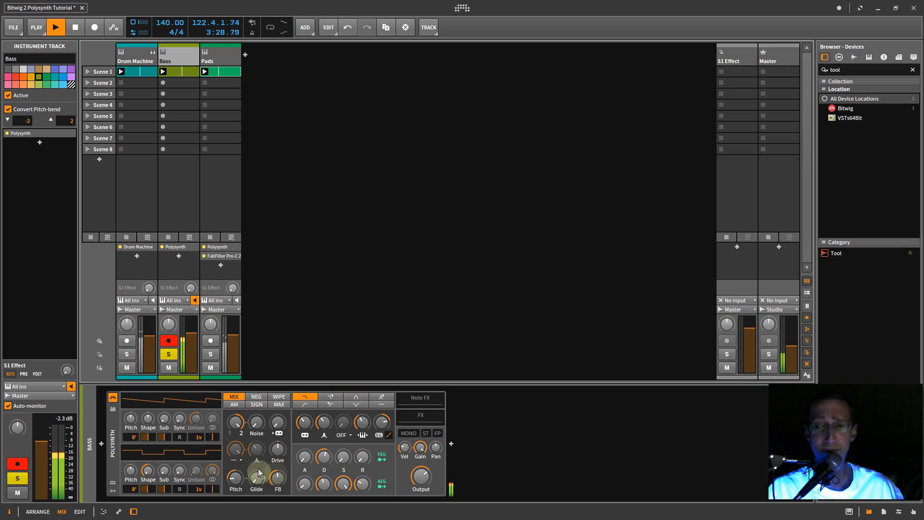
{"action": "left_click_drag", "start_coordinate": [283, 489], "coordinate": [279, 480]}
{"action": "mouse_move", "coordinate": [278, 480]}
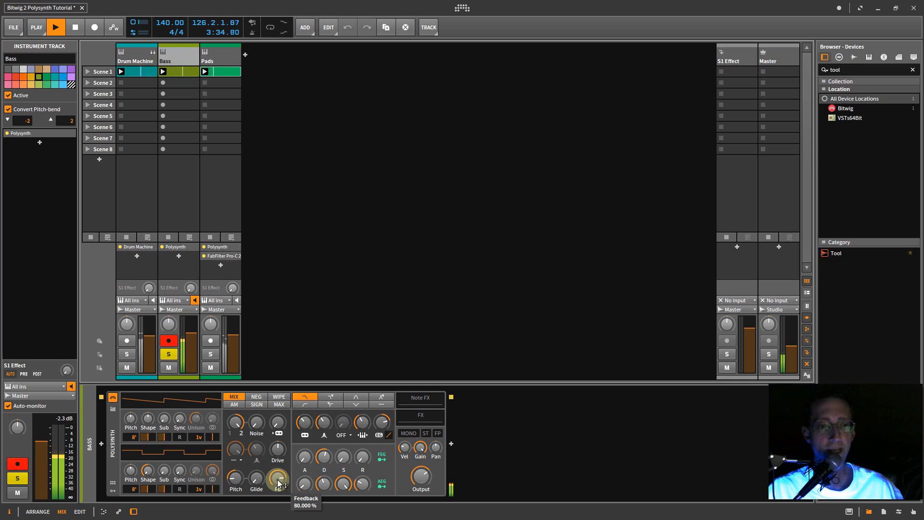
Set the oscillator mix fully to oscillator 1, try the feedback around 82.5%, and reset the feedback to zero.
{"action": "mouse_move", "coordinate": [234, 423]}
{"action": "left_click_drag", "start_coordinate": [278, 481], "coordinate": [279, 484]}
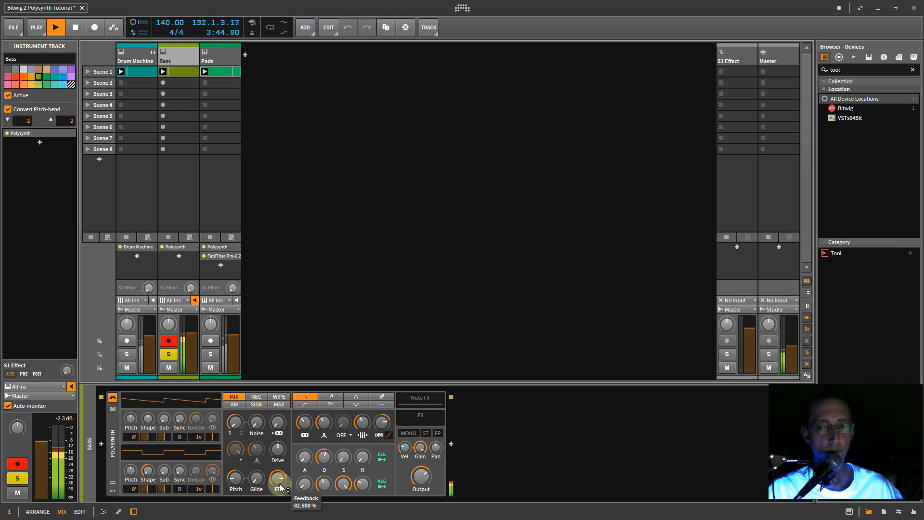
{"action": "left_click_drag", "start_coordinate": [279, 483], "coordinate": [280, 484]}
{"action": "left_click", "coordinate": [278, 476]}
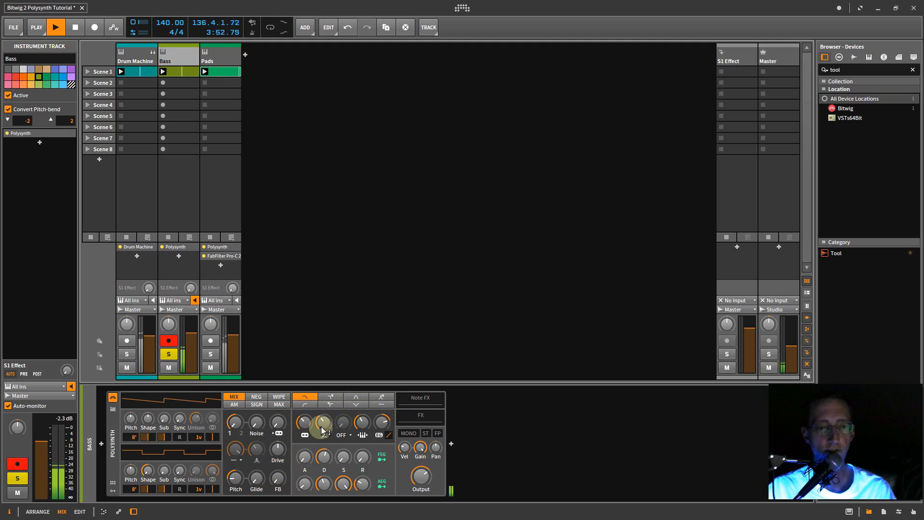
Switch to Snipping Tool to compare the captured old Polysynth layout with the new one, and return to Bitwig.
{"action": "key", "text": "alt+Tab"}
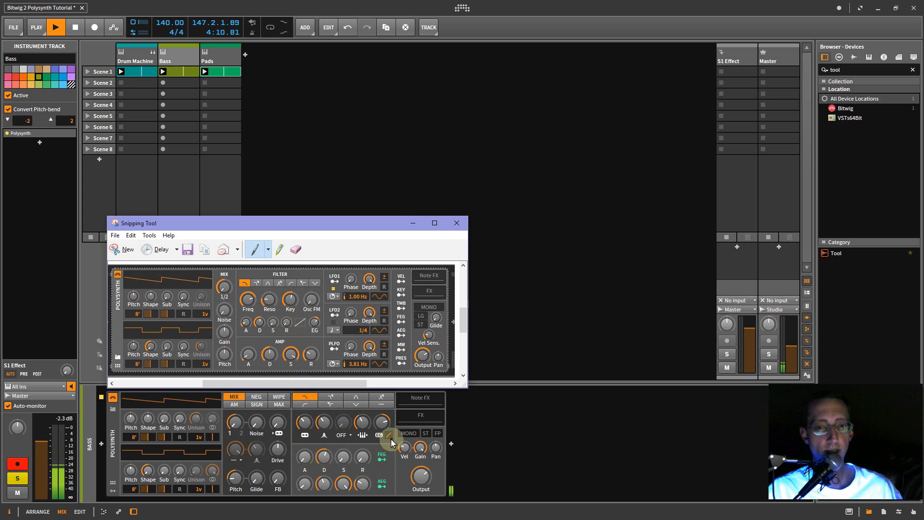
{"action": "left_click", "coordinate": [417, 223]}
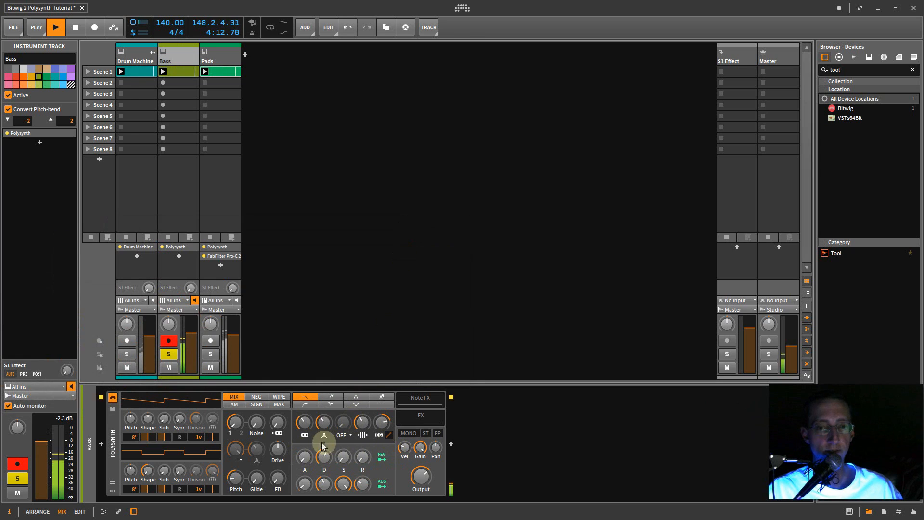
Audition the Bass Polysynth's filter by varying its cutoff, the envelope depth from zero upward, and the filter envelope decay.
{"action": "mouse_move", "coordinate": [304, 426]}
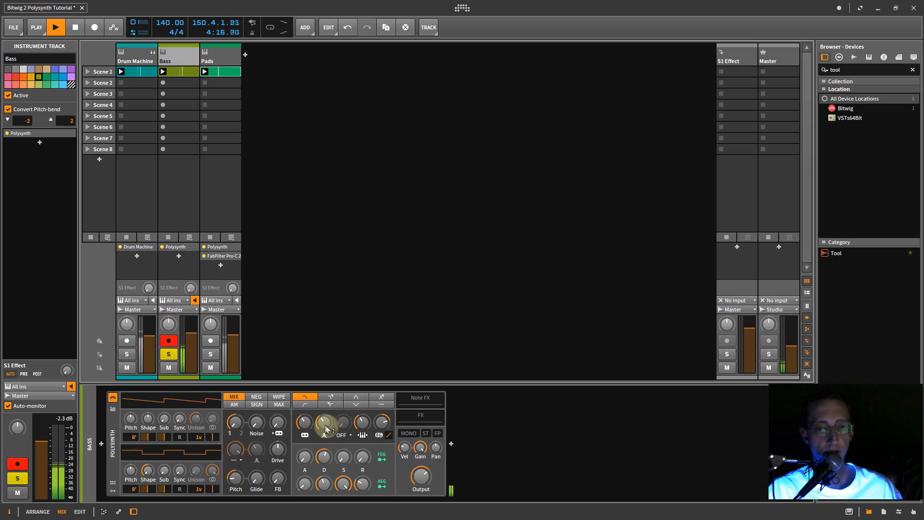
{"action": "left_click_drag", "start_coordinate": [303, 425], "coordinate": [303, 425]}
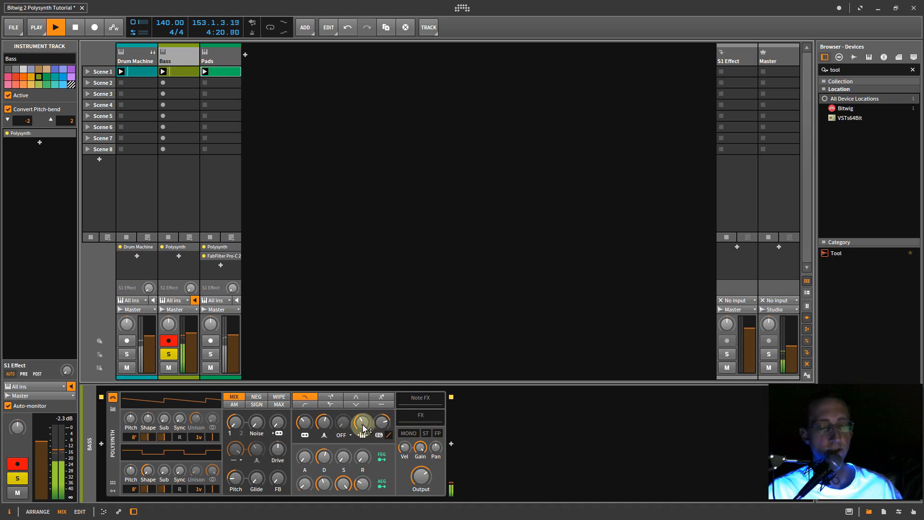
{"action": "mouse_move", "coordinate": [380, 423]}
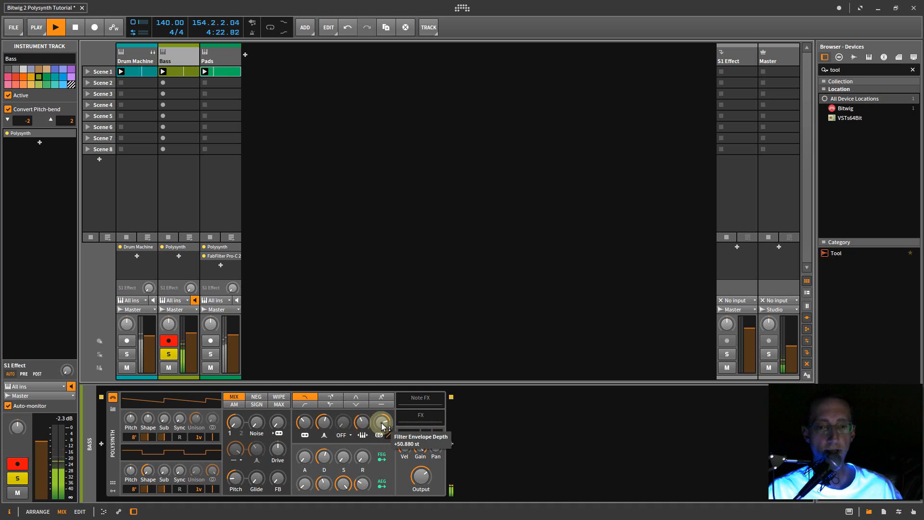
{"action": "double_click", "coordinate": [381, 423]}
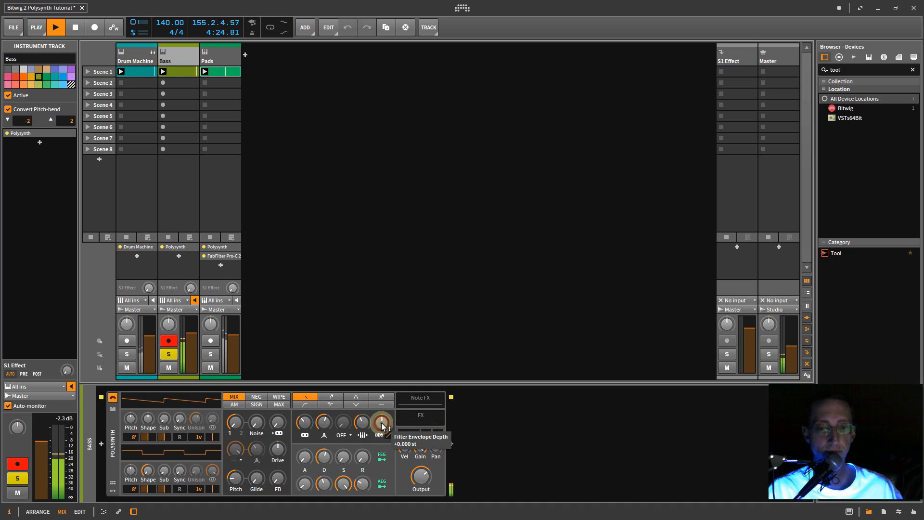
{"action": "left_click_drag", "start_coordinate": [381, 422], "coordinate": [383, 428]}
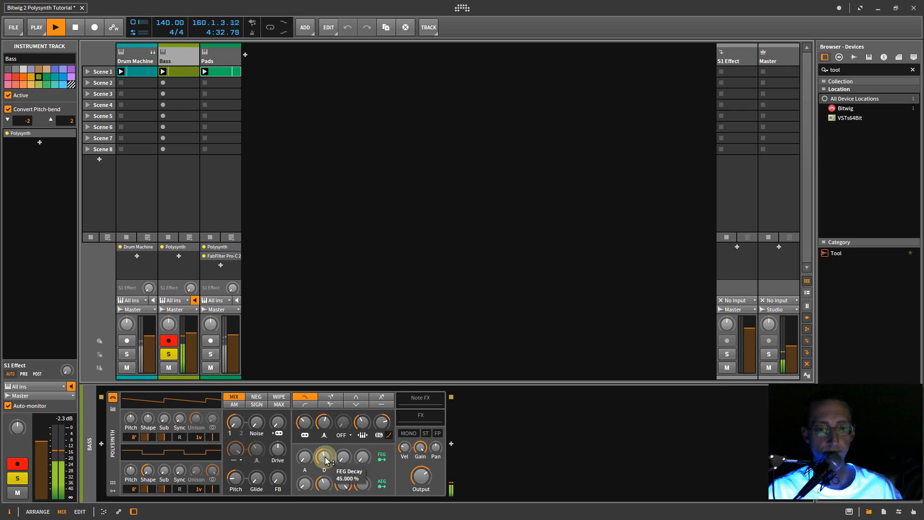
{"action": "left_click_drag", "start_coordinate": [325, 457], "coordinate": [325, 457]}
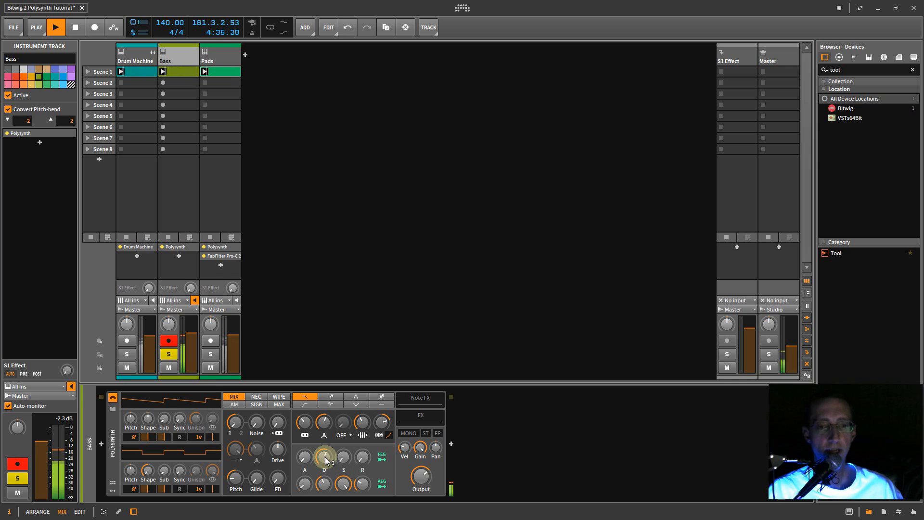
Try the SOFT, SIN and 2ND waveshaper modes on the Bass Polysynth's filter during playback.
{"action": "left_click", "coordinate": [348, 440]}
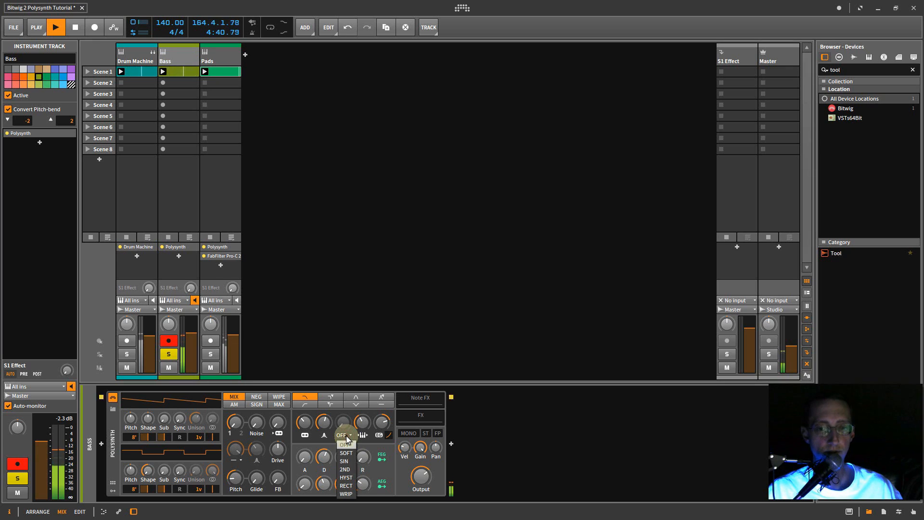
{"action": "left_click", "coordinate": [353, 455]}
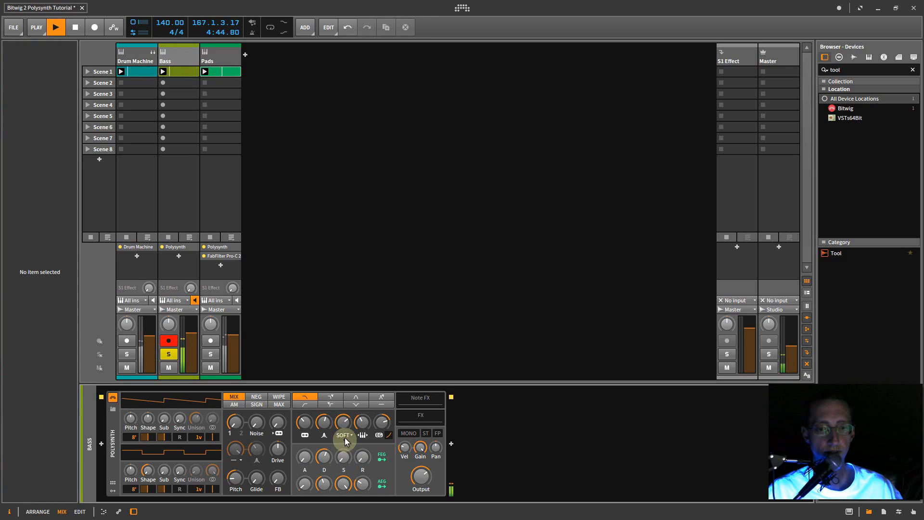
{"action": "left_click", "coordinate": [344, 436]}
{"action": "left_click", "coordinate": [348, 461]}
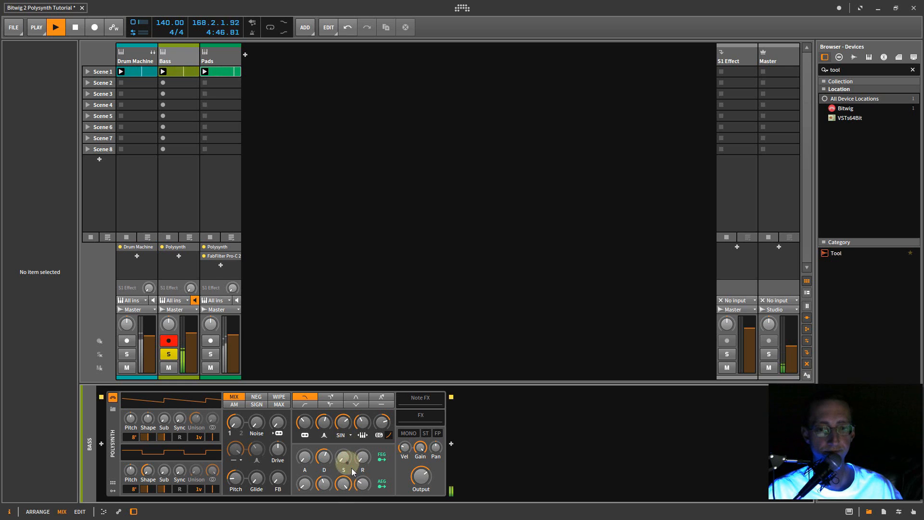
{"action": "left_click", "coordinate": [345, 435]}
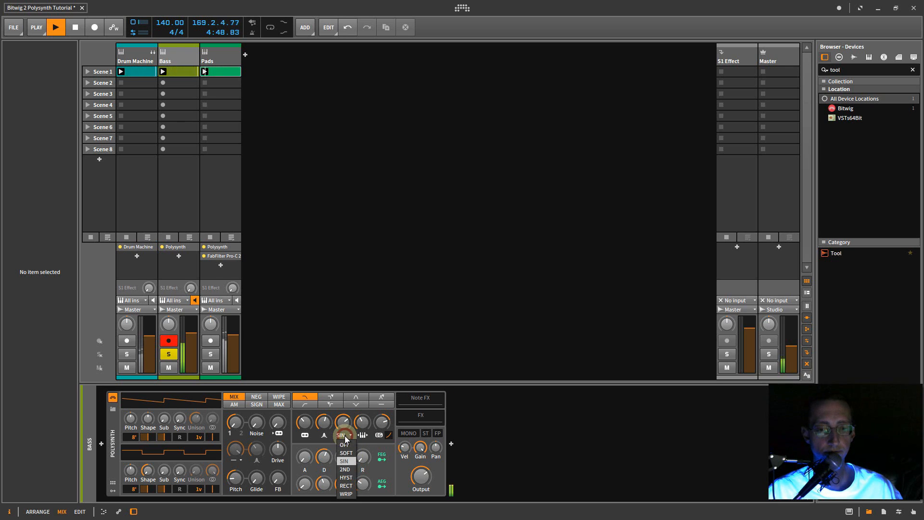
{"action": "left_click", "coordinate": [346, 440]}
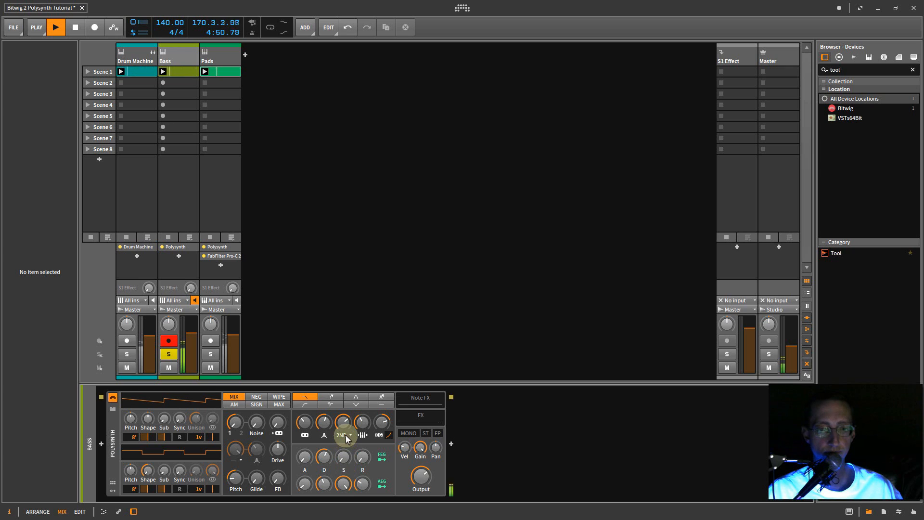
Try the remaining waveshaper modes HYST, RECT and WRIP on the Bass Polysynth.
{"action": "left_click", "coordinate": [345, 435]}
{"action": "left_click", "coordinate": [345, 478]}
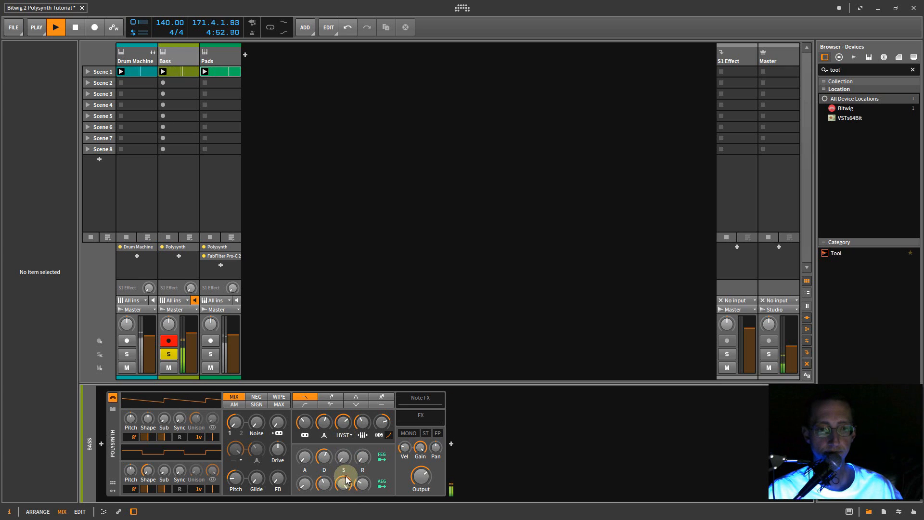
{"action": "left_click", "coordinate": [345, 435]}
{"action": "left_click", "coordinate": [345, 485]}
{"action": "left_click", "coordinate": [344, 435]}
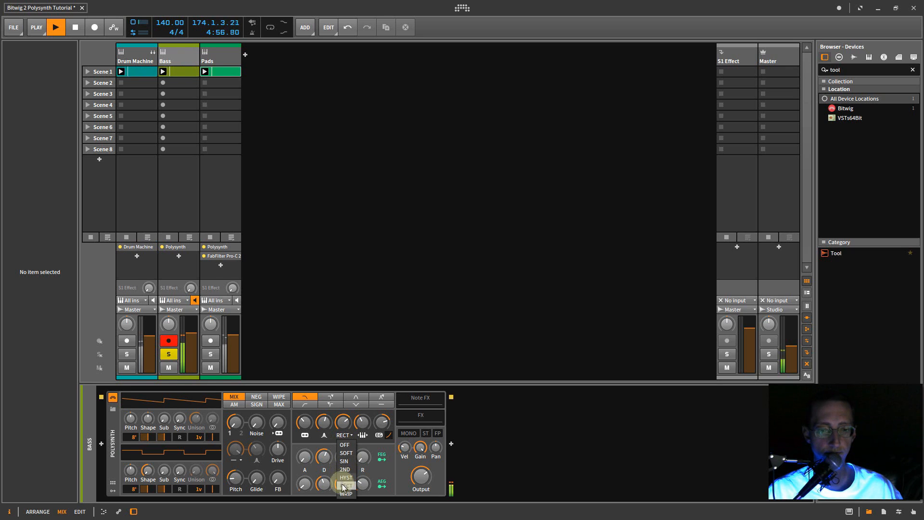
{"action": "left_click", "coordinate": [346, 494]}
Vary the shaper amount through 78% in WRIP mode, and switch the waveshaper back to OFF.
{"action": "left_click", "coordinate": [345, 422]}
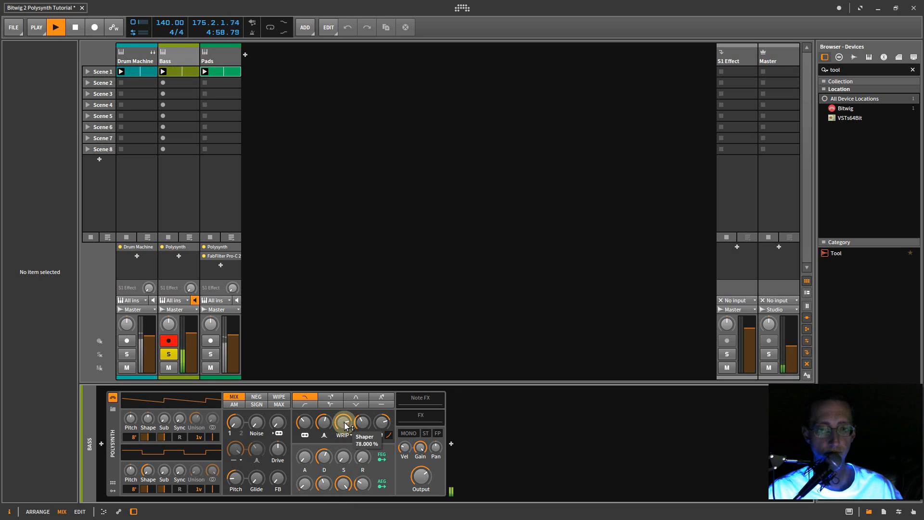
{"action": "left_click_drag", "start_coordinate": [345, 423], "coordinate": [344, 422]}
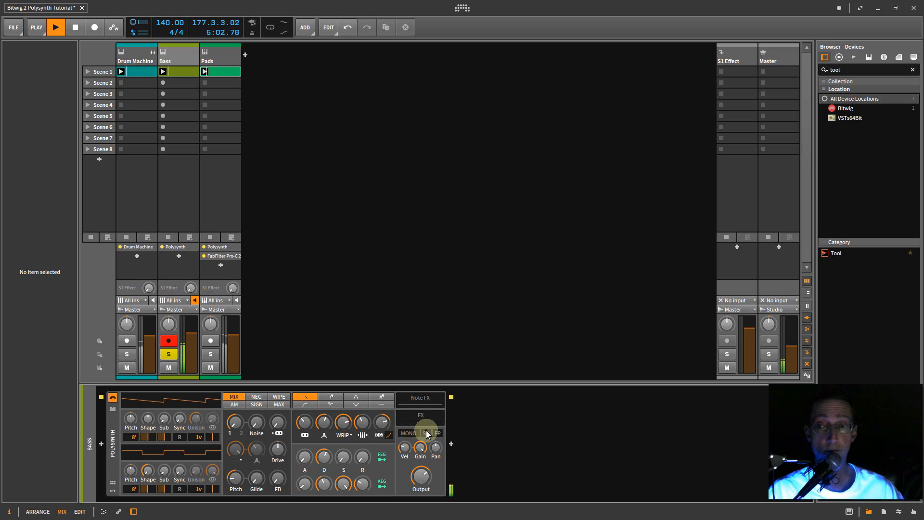
{"action": "left_click", "coordinate": [345, 436]}
{"action": "left_click", "coordinate": [346, 444]}
{"action": "left_click_drag", "start_coordinate": [343, 422], "coordinate": [345, 424]}
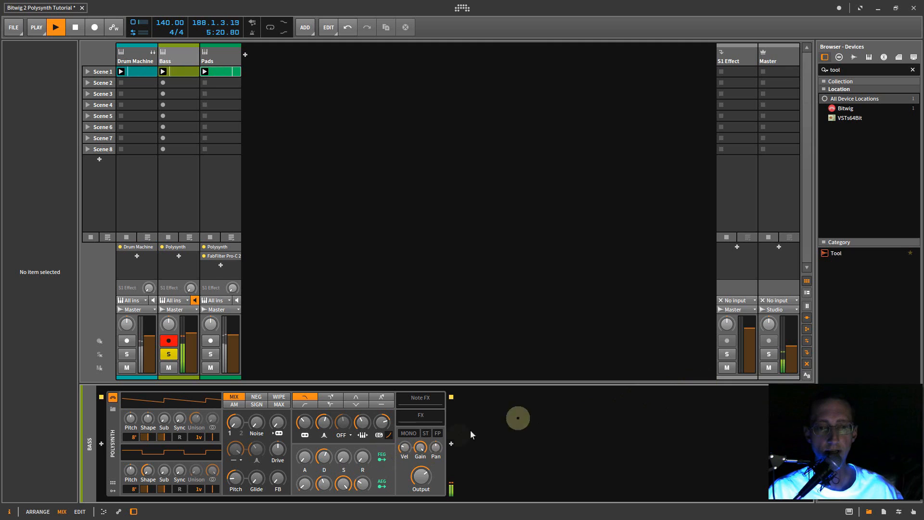
Try the amplitude envelope (AEG) as a modulator of the filter resonance, and assign it to the Noise level instead.
{"action": "left_click", "coordinate": [380, 457]}
{"action": "left_click", "coordinate": [381, 484]}
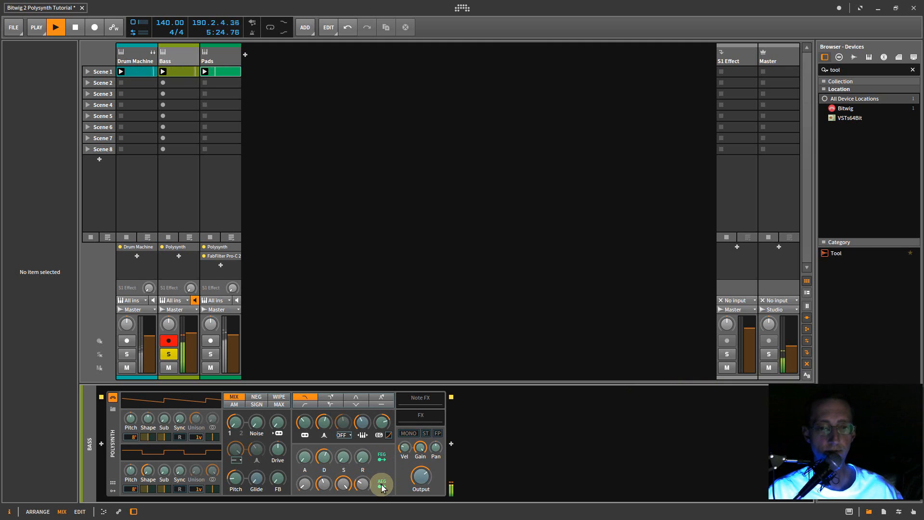
{"action": "left_click", "coordinate": [324, 423]}
{"action": "left_click_drag", "start_coordinate": [324, 426], "coordinate": [324, 422]}
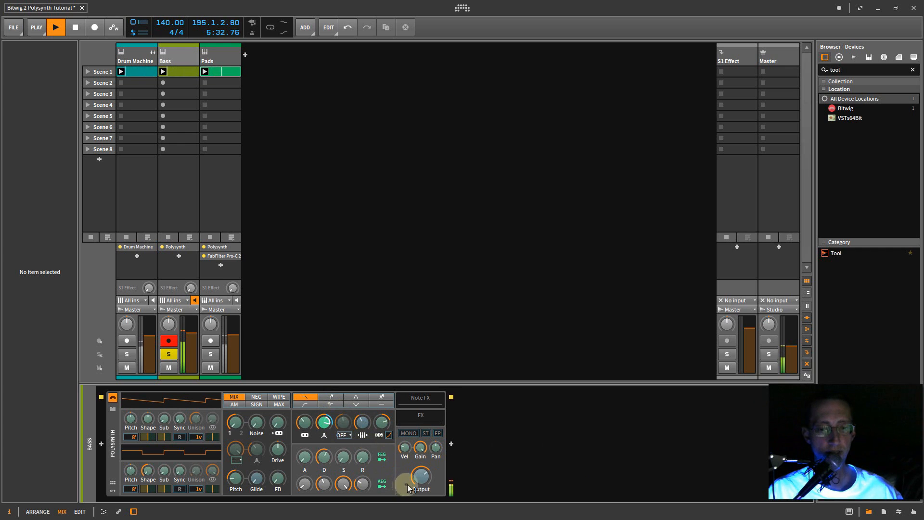
{"action": "left_click_drag", "start_coordinate": [255, 428], "coordinate": [253, 425]}
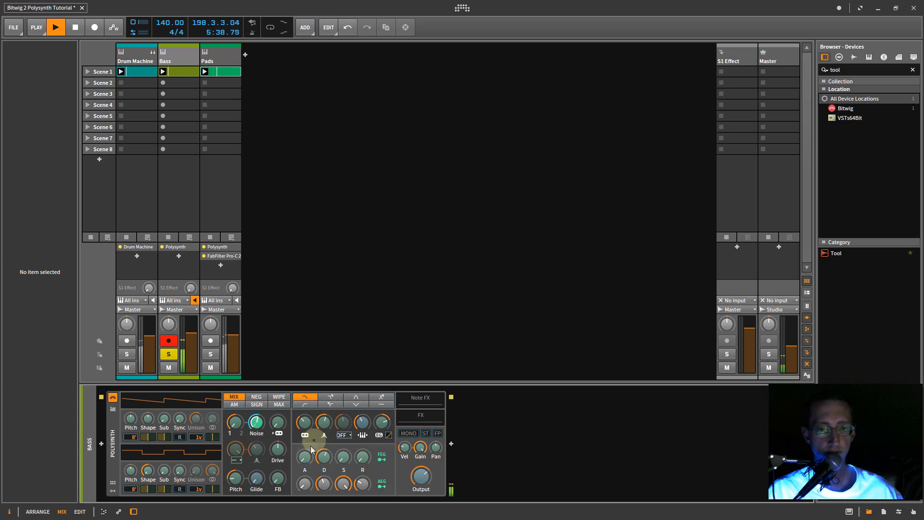
{"action": "mouse_move", "coordinate": [263, 422]}
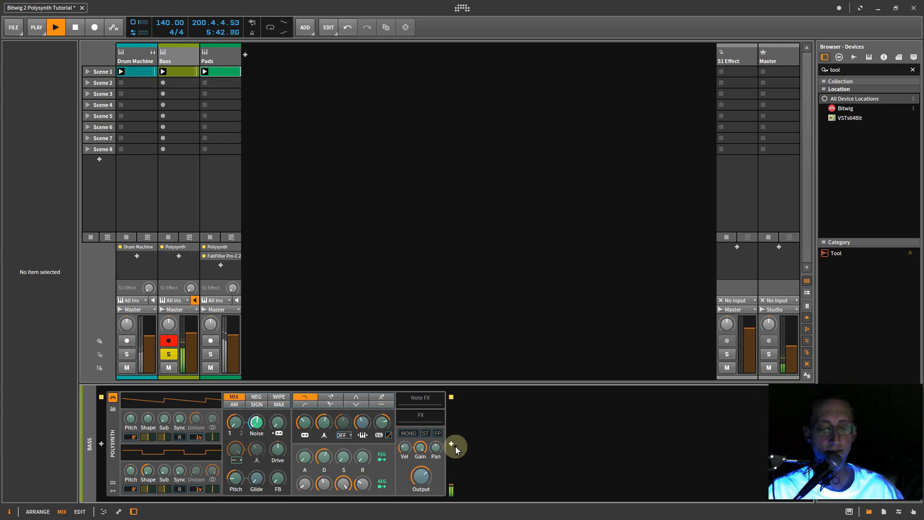
{"action": "left_click", "coordinate": [381, 484]}
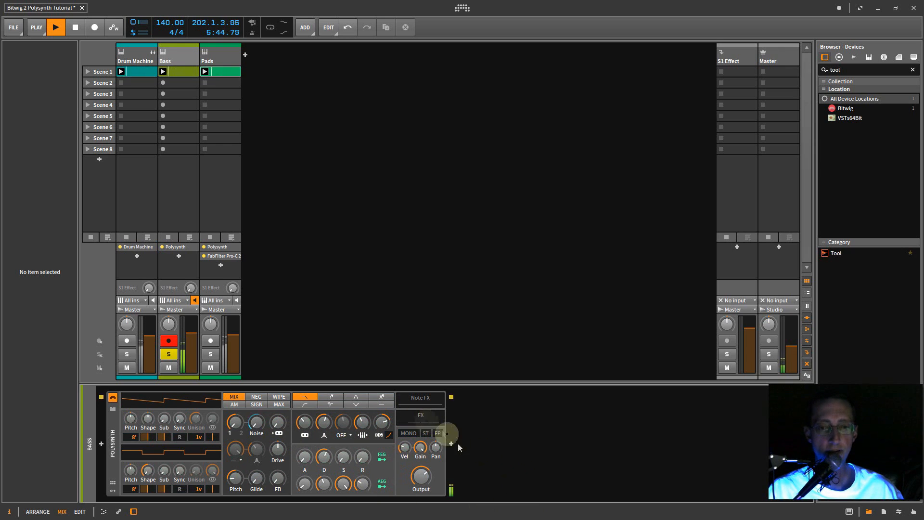
Search the device browser for "reverb" and insert Bitwig's Reverb into the Bass Polysynth's FX slot.
{"action": "left_click", "coordinate": [847, 71]}
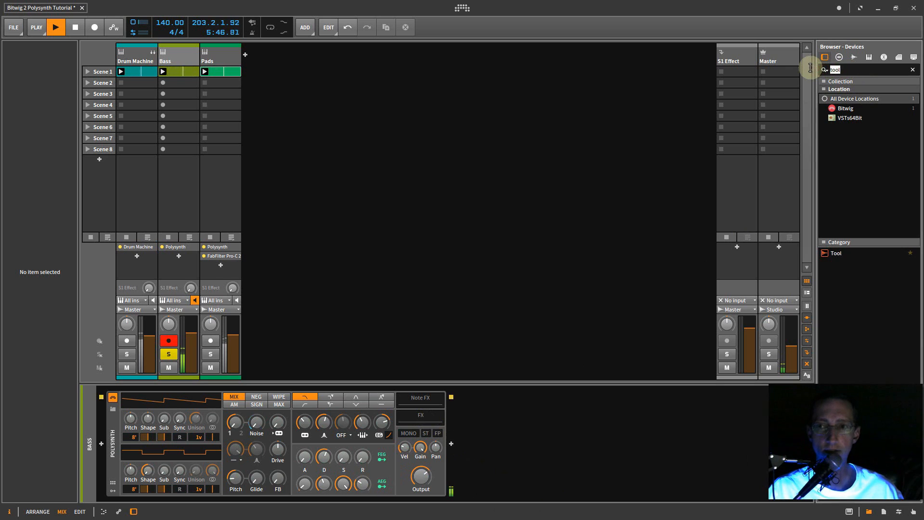
{"action": "type", "text": "reverb"}
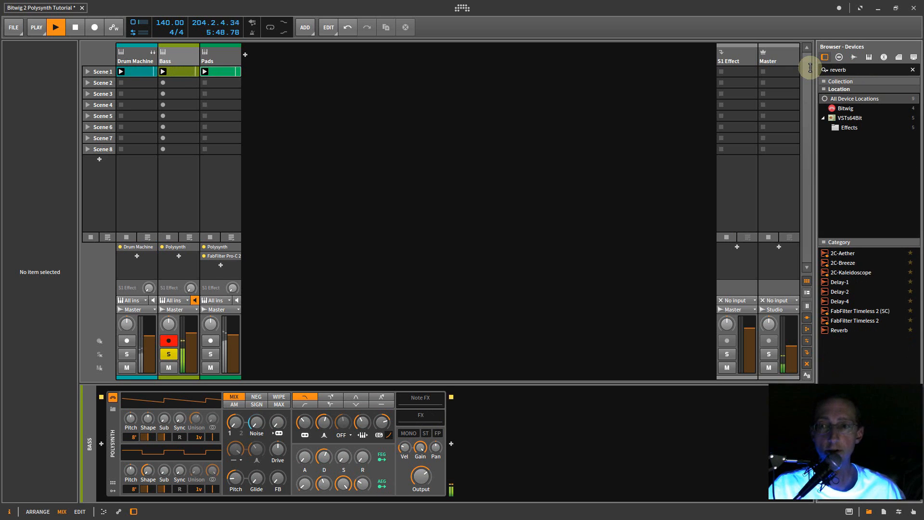
{"action": "left_click_drag", "start_coordinate": [835, 331], "coordinate": [414, 418]}
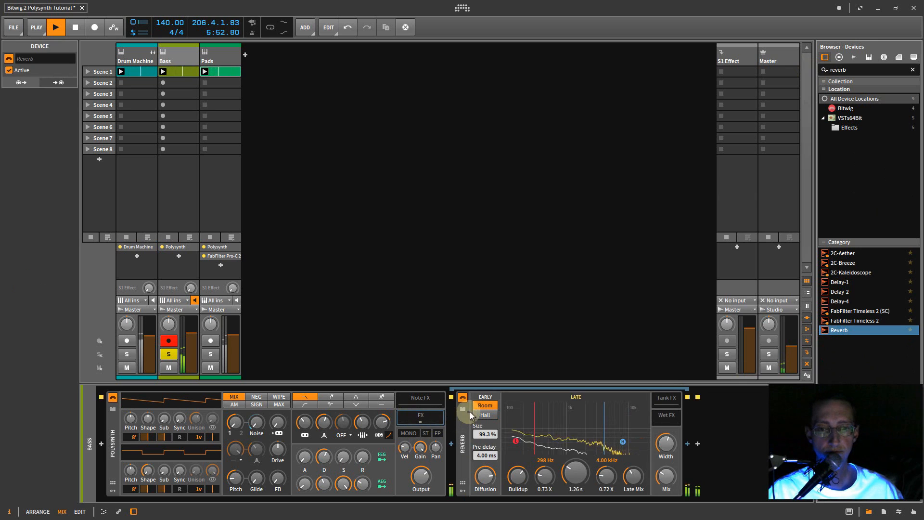
Map the Bass Polysynth's AEG to modulate the Reverb's Buildup and its Mix, with a Mix amount of +0.41.
{"action": "left_click", "coordinate": [382, 483]}
{"action": "left_click_drag", "start_coordinate": [518, 476], "coordinate": [520, 477]}
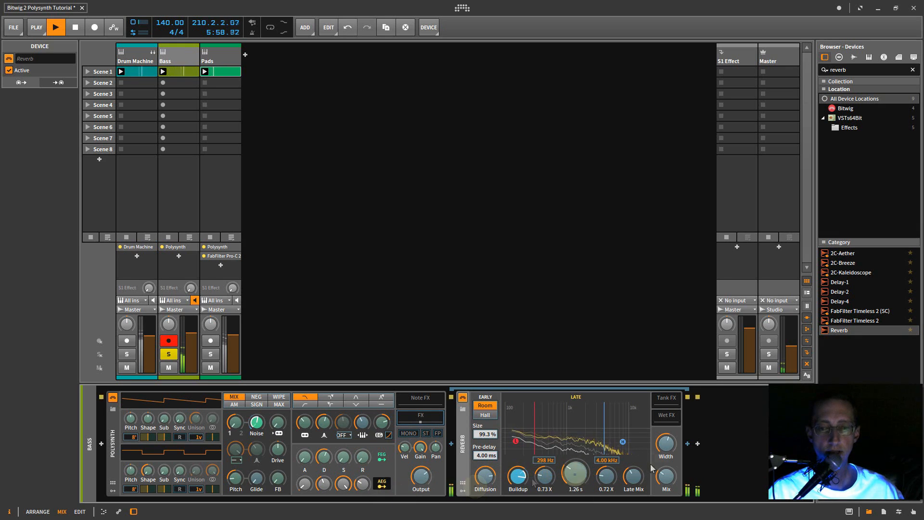
{"action": "left_click_drag", "start_coordinate": [672, 492], "coordinate": [673, 487]}
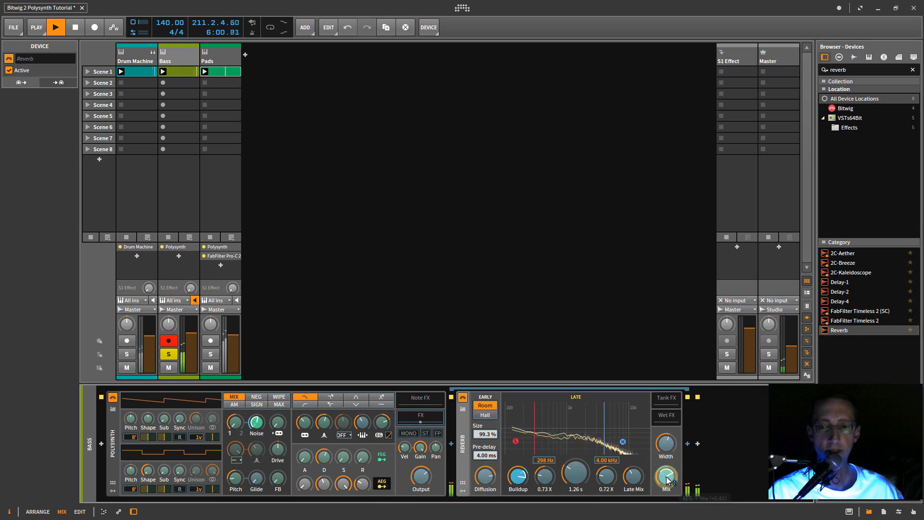
{"action": "left_click", "coordinate": [387, 485]}
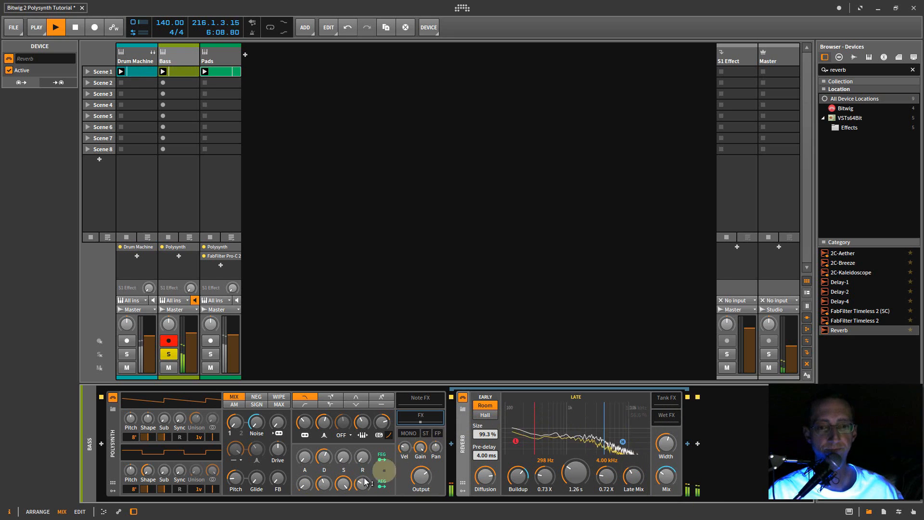
{"action": "left_click", "coordinate": [387, 484]}
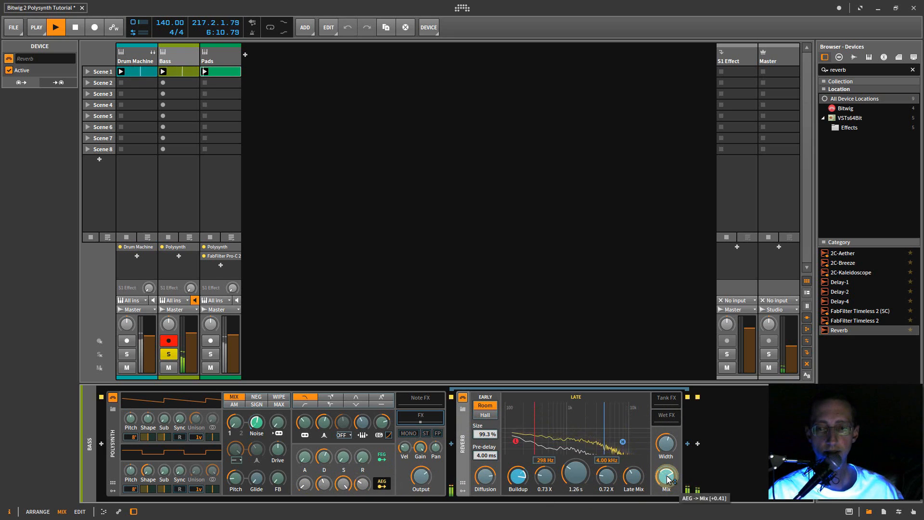
{"action": "left_click", "coordinate": [383, 484]}
Raise the Bass track's volume slightly, and move the solo from Bass to the Pads track, selecting Pads.
{"action": "left_click_drag", "start_coordinate": [192, 334], "coordinate": [192, 330]}
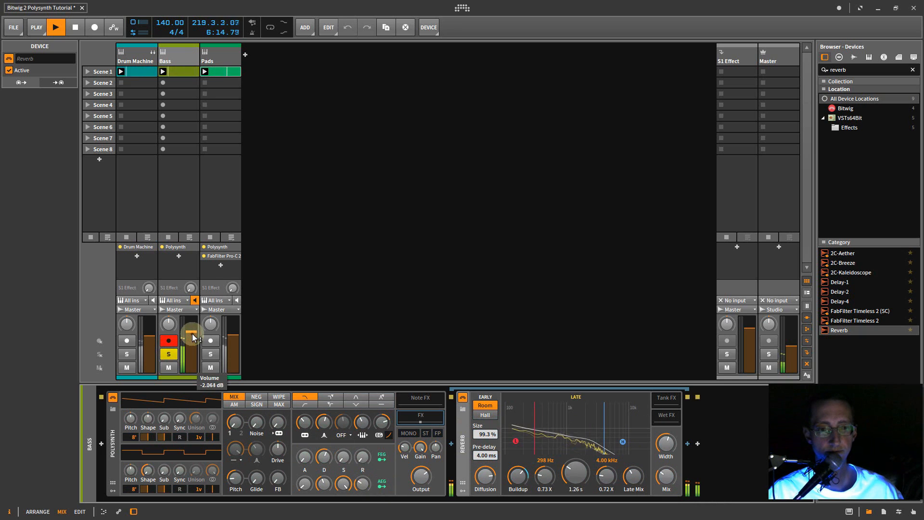
{"action": "left_click", "coordinate": [169, 354]}
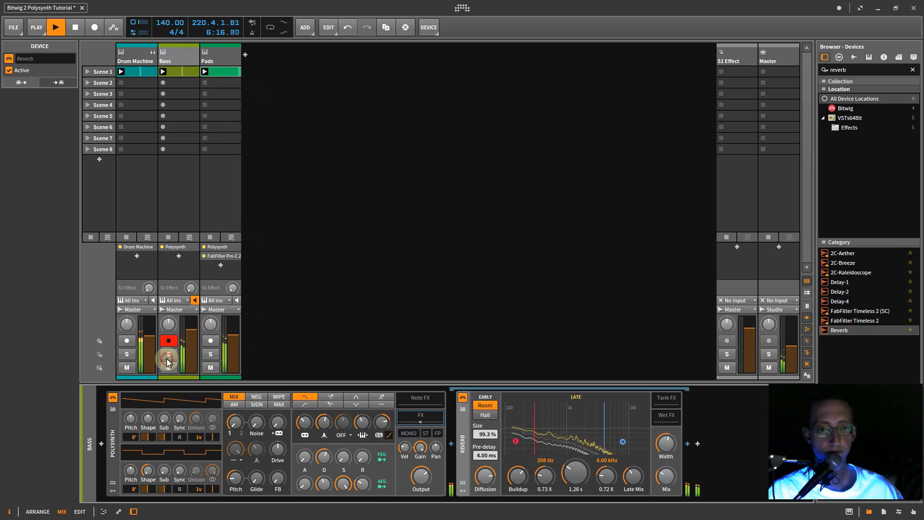
{"action": "left_click", "coordinate": [212, 356]}
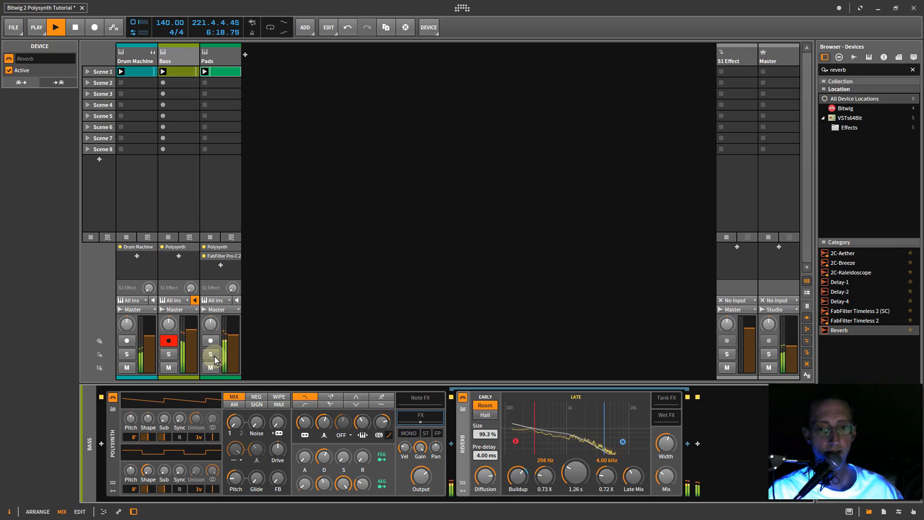
{"action": "left_click", "coordinate": [221, 57]}
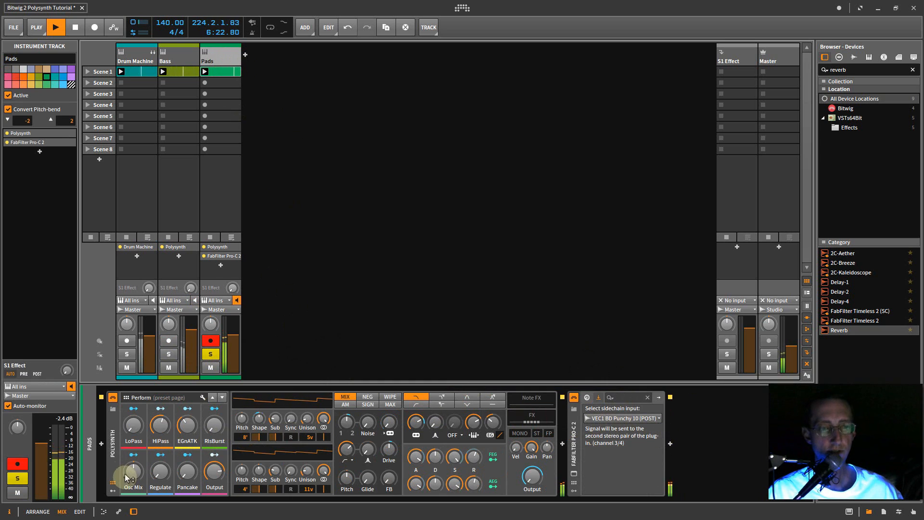
Audition the Polysynth presets Pad Filters 1, Pad Vibrato, Pulsating Pad, Ghost Pad and Detritus Pad on the Pads track, and load Light Pad.
{"action": "left_click", "coordinate": [114, 409]}
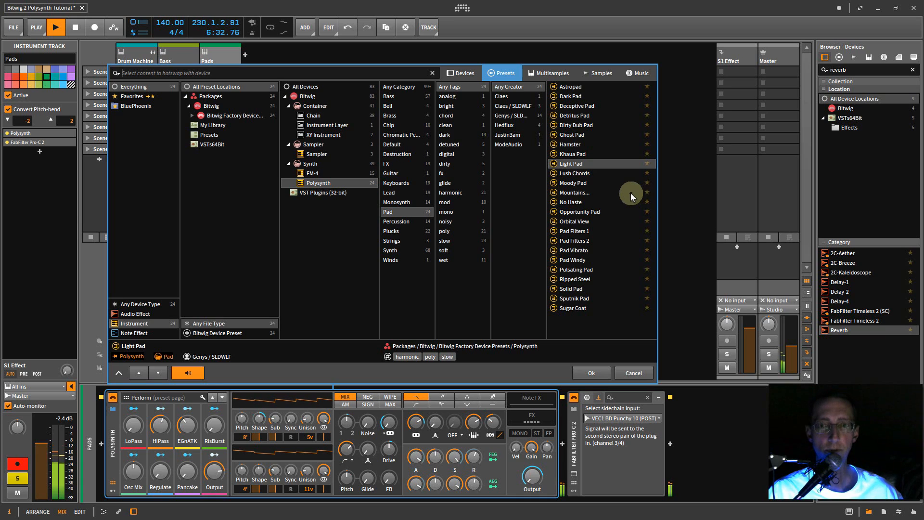
{"action": "left_click", "coordinate": [579, 233]}
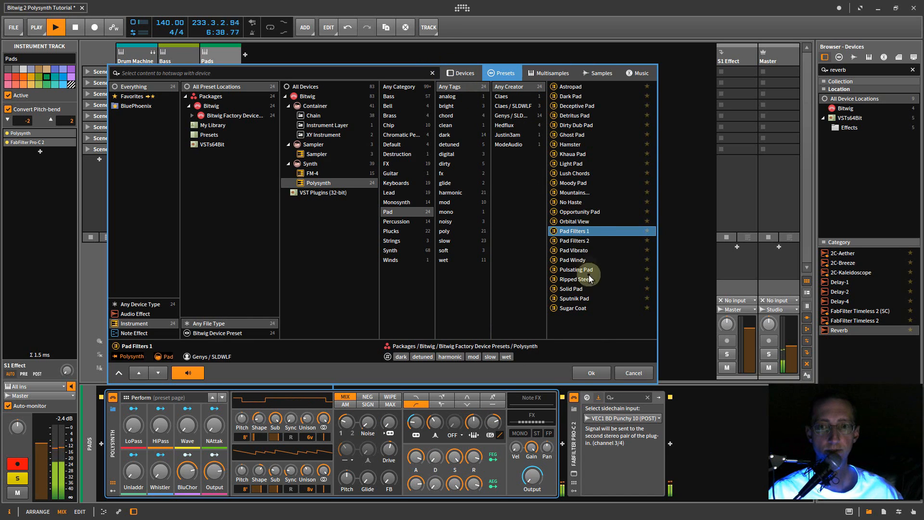
{"action": "left_click", "coordinate": [578, 255]}
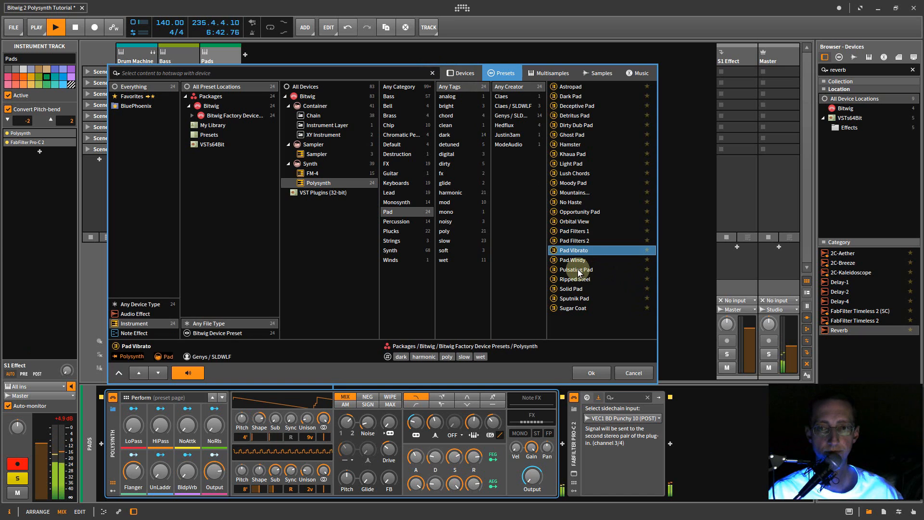
{"action": "left_click", "coordinate": [579, 271]}
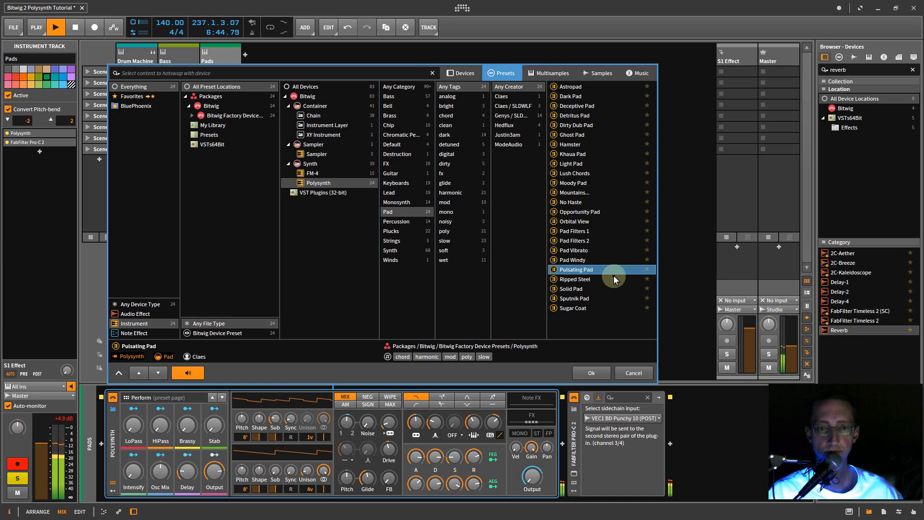
{"action": "left_click", "coordinate": [576, 136]}
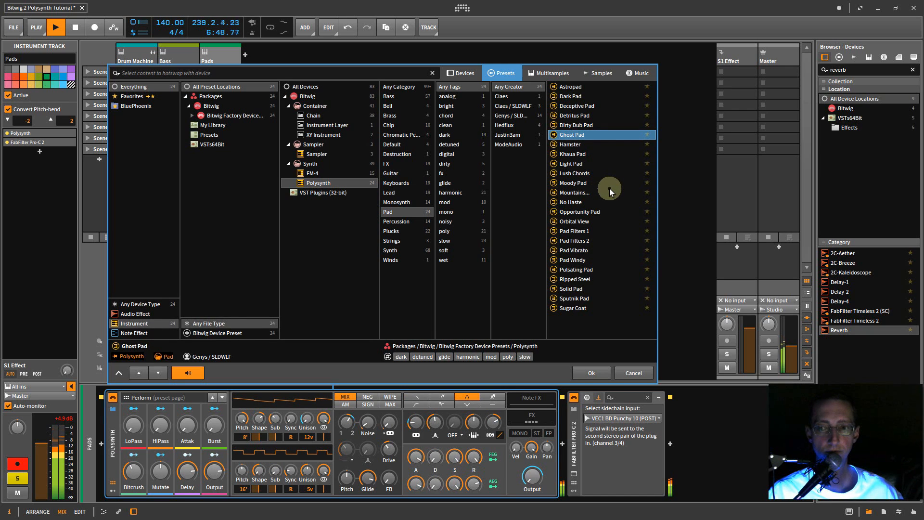
{"action": "left_click", "coordinate": [580, 116]}
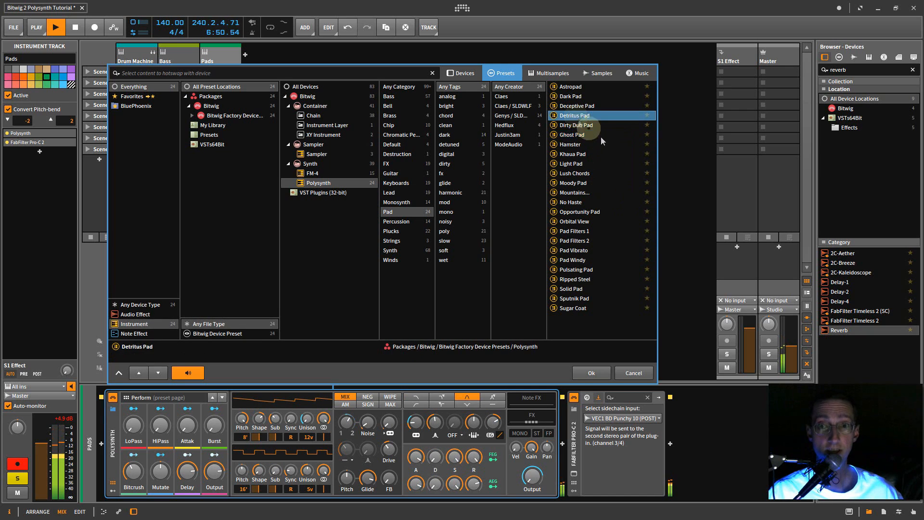
{"action": "left_click", "coordinate": [575, 164]}
{"action": "left_click", "coordinate": [592, 373]}
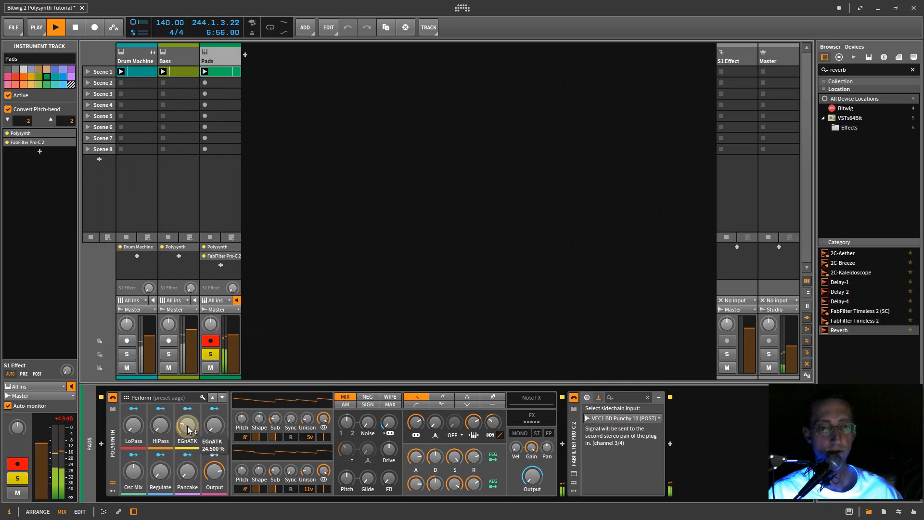
Adjust the EGnATK and HiPass macros of the Pads Polysynth, and select the device to show its modulation assignments.
{"action": "left_click_drag", "start_coordinate": [187, 427], "coordinate": [187, 422]}
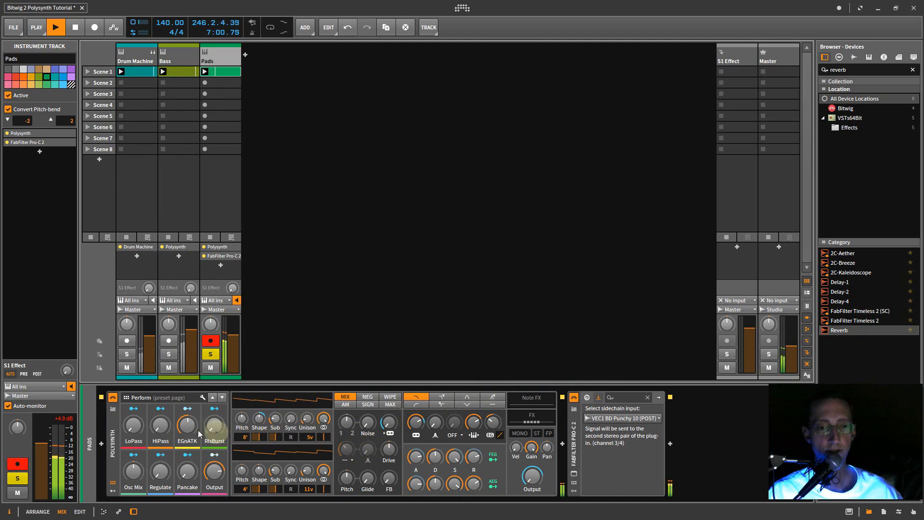
{"action": "left_click_drag", "start_coordinate": [187, 426], "coordinate": [187, 424]}
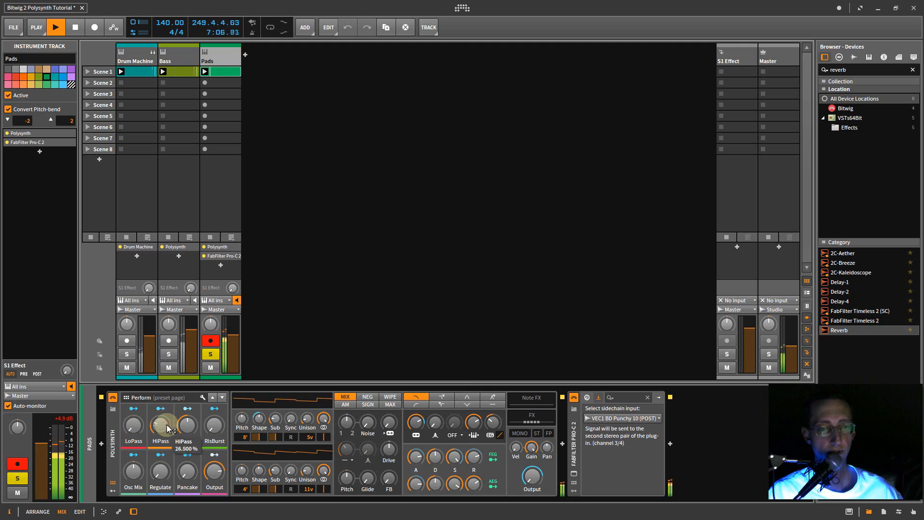
{"action": "left_click_drag", "start_coordinate": [167, 425], "coordinate": [166, 430]}
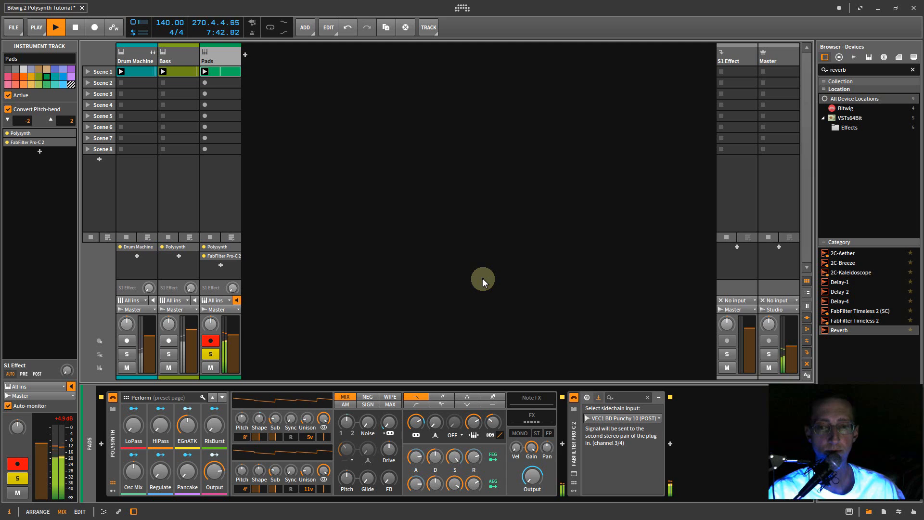
{"action": "left_click", "coordinate": [112, 438]}
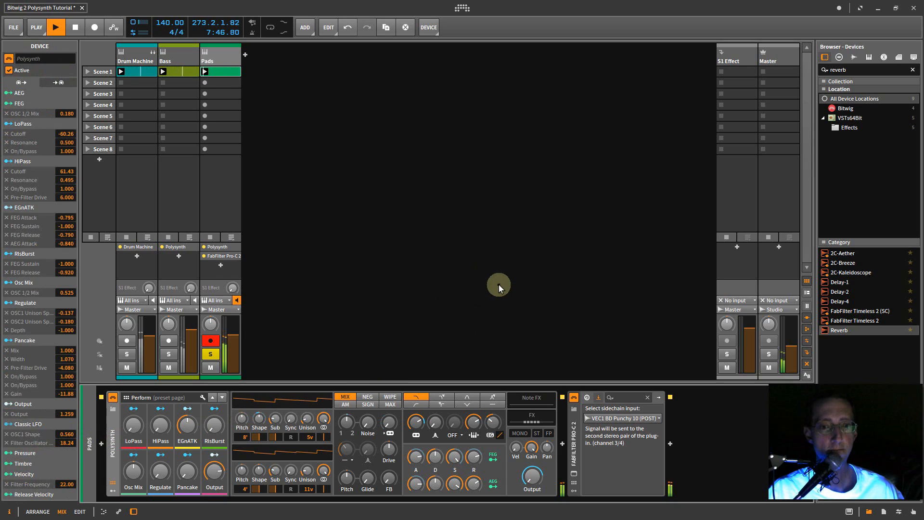